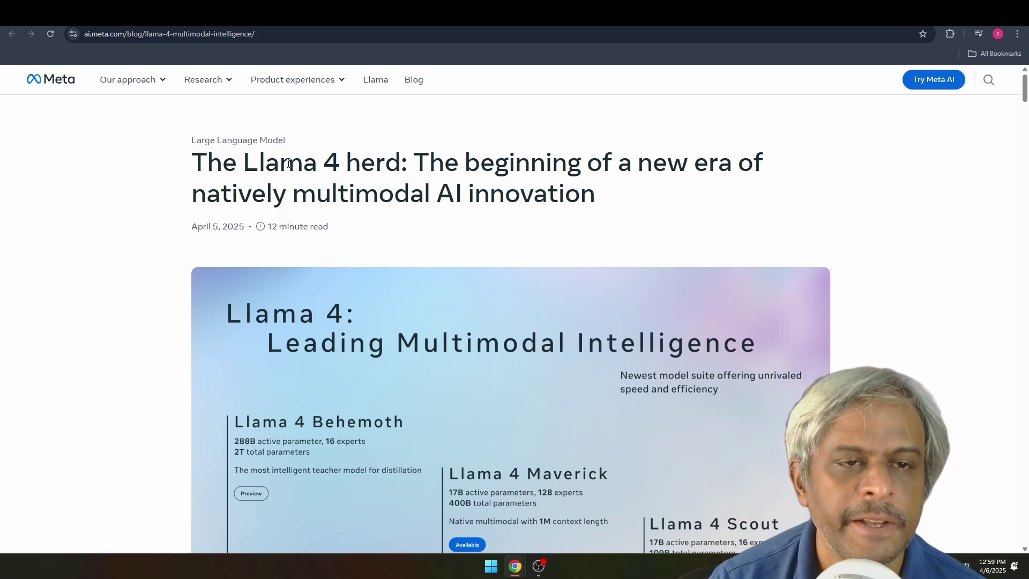
Read the Llama 4 herd announcement's headline and the banner comparing the Behemoth, Maverick and Scout models
{"action": "double_click", "coordinate": [288, 164]}
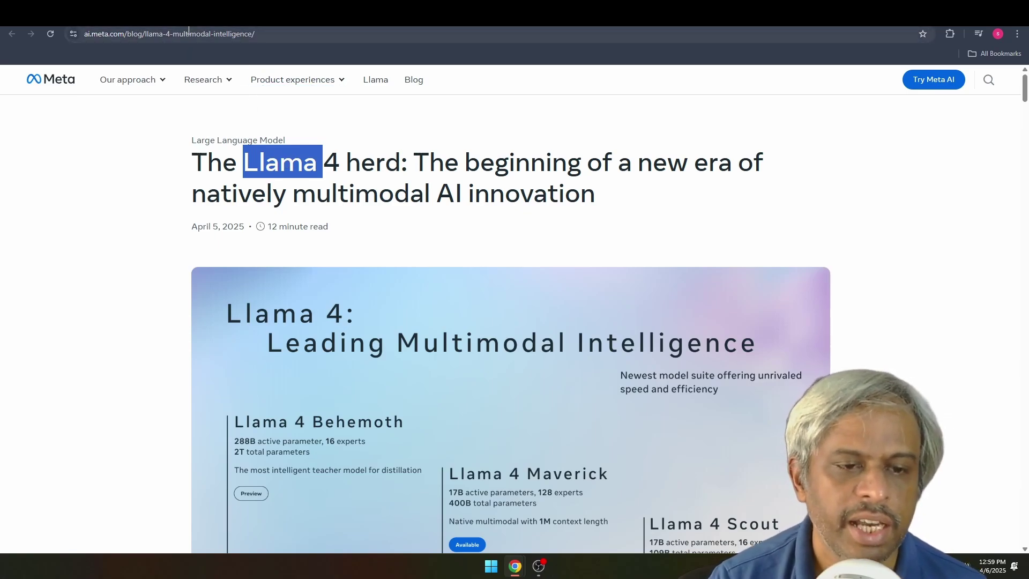
{"action": "scroll", "coordinate": [581, 348], "scroll_direction": "down", "scroll_amount": 1}
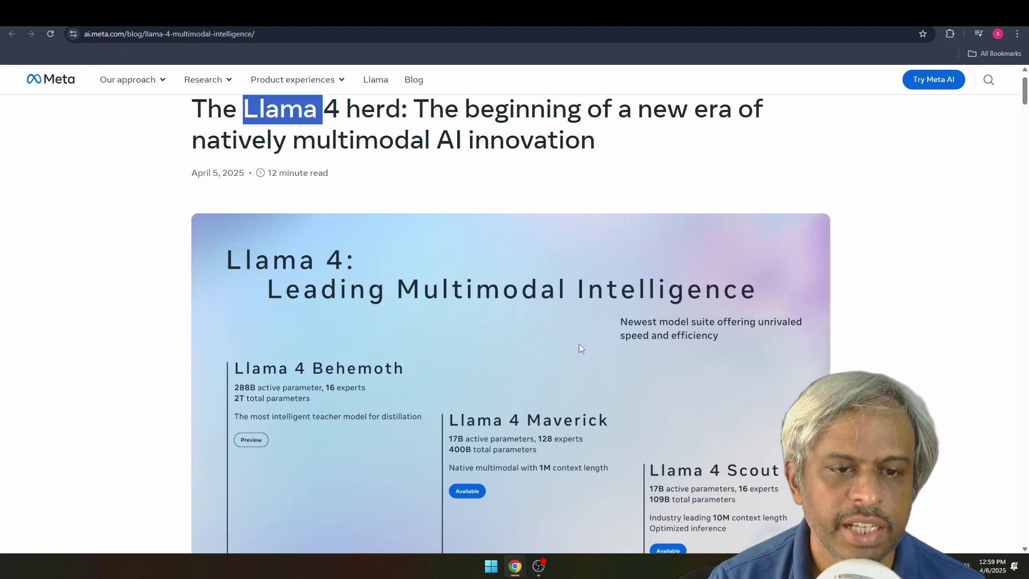
{"action": "scroll", "coordinate": [579, 348], "scroll_direction": "down", "scroll_amount": 1}
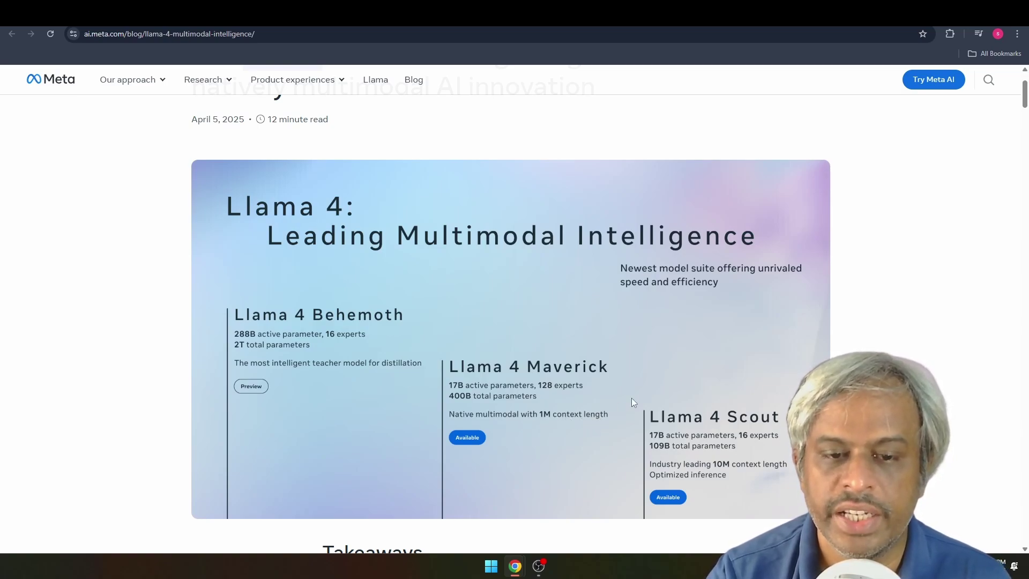
{"action": "scroll", "coordinate": [631, 398], "scroll_direction": "down", "scroll_amount": 1}
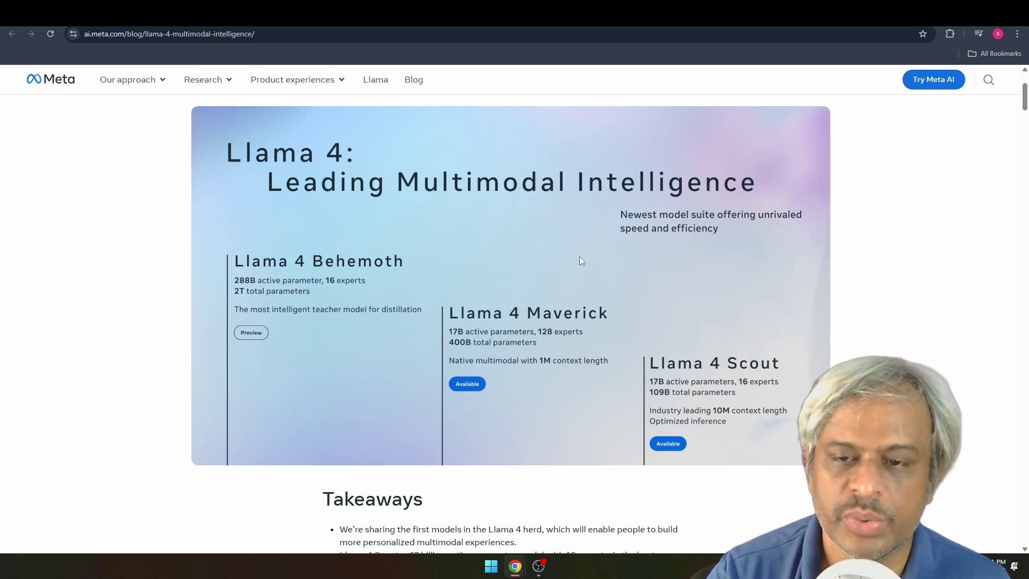
{"action": "scroll", "coordinate": [602, 348], "scroll_direction": "down", "scroll_amount": 1}
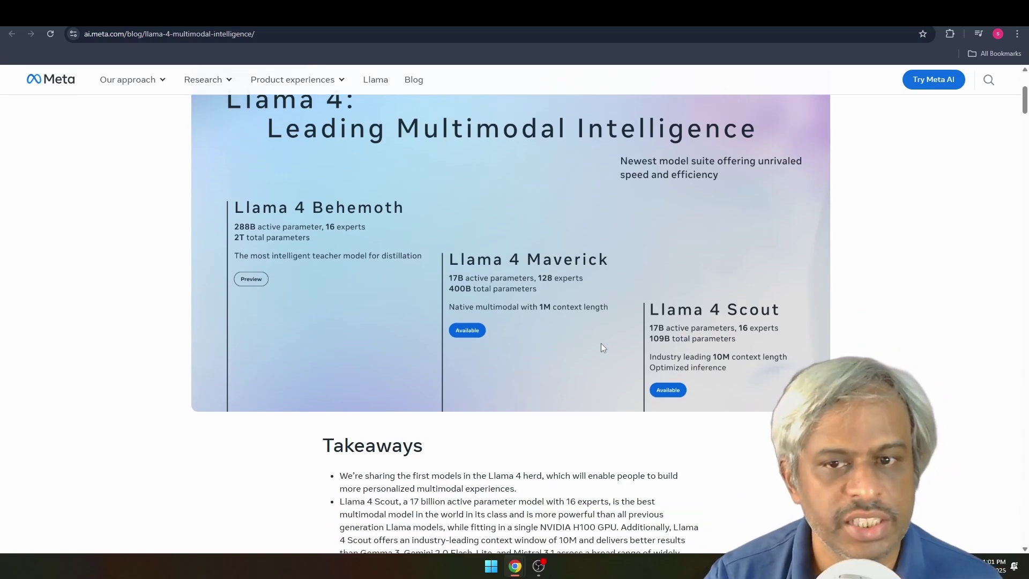
{"action": "scroll", "coordinate": [576, 344], "scroll_direction": "down", "scroll_amount": 1}
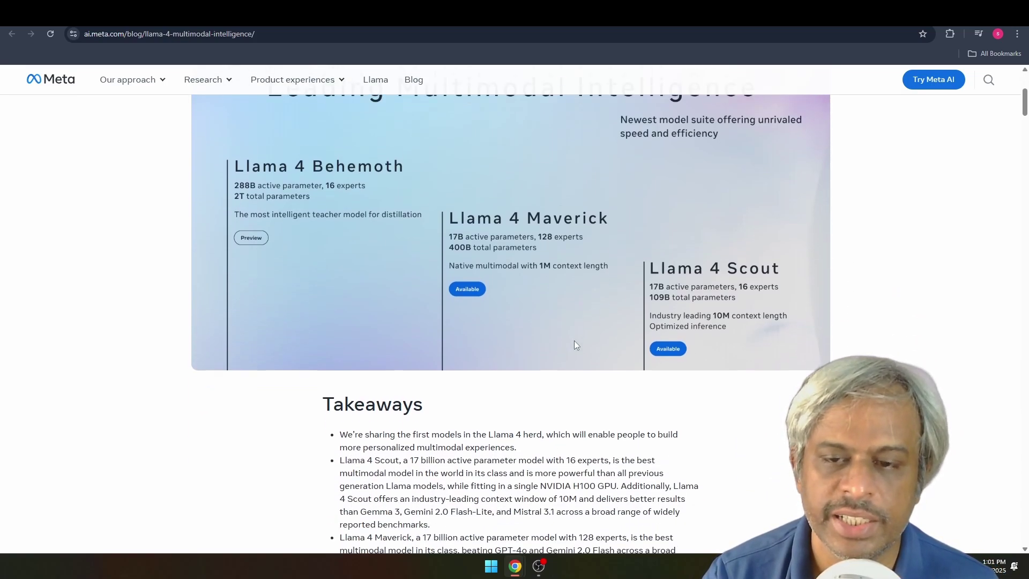
Read the Takeaways on Llama 4 Scout, highlighting its parameters, experts, NVIDIA H100 GPU fit, context window and the competing models
{"action": "scroll", "coordinate": [574, 345], "scroll_direction": "down", "scroll_amount": 2}
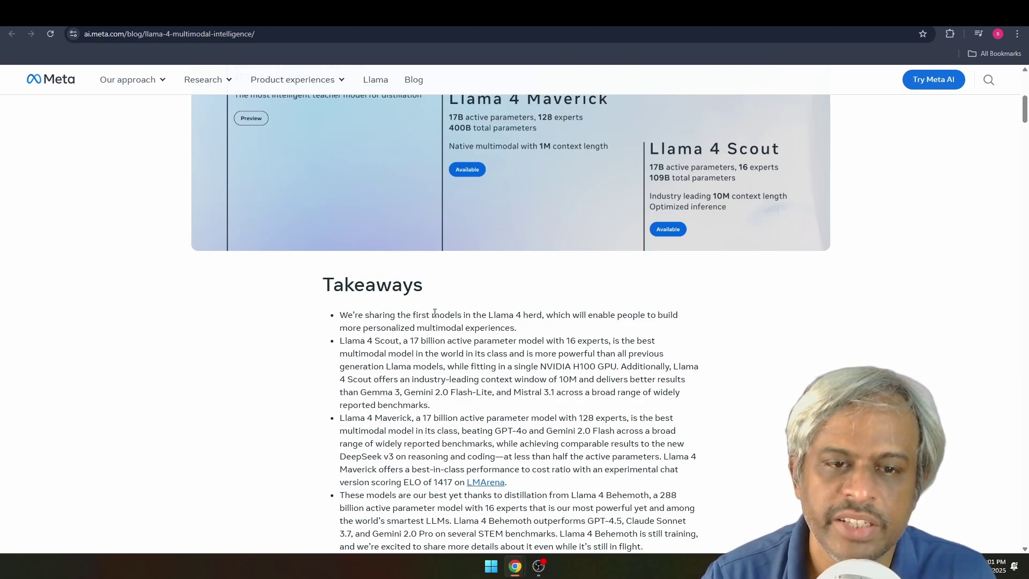
{"action": "scroll", "coordinate": [435, 313], "scroll_direction": "down", "scroll_amount": 1}
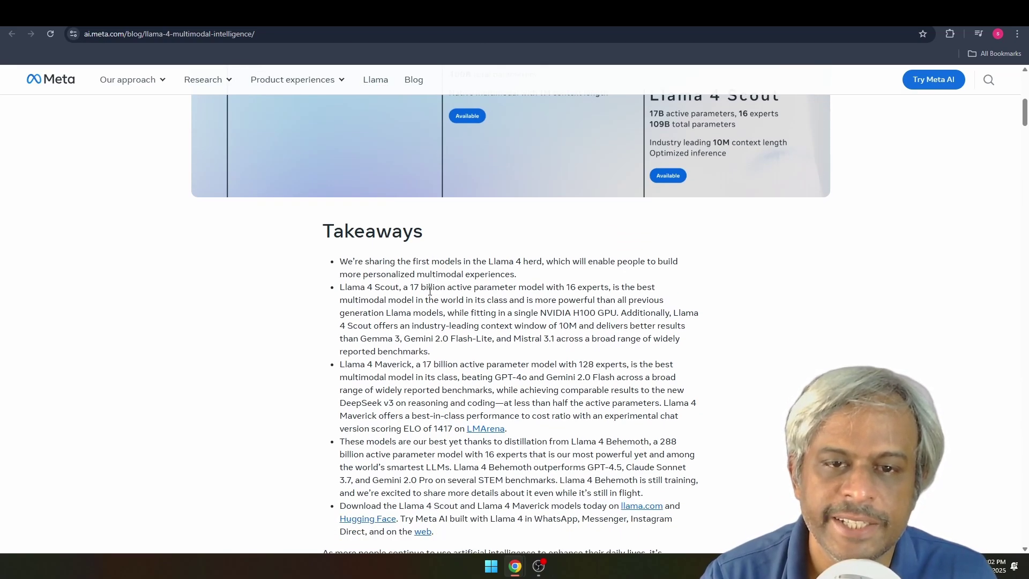
{"action": "left_click_drag", "start_coordinate": [572, 313], "coordinate": [419, 290]}
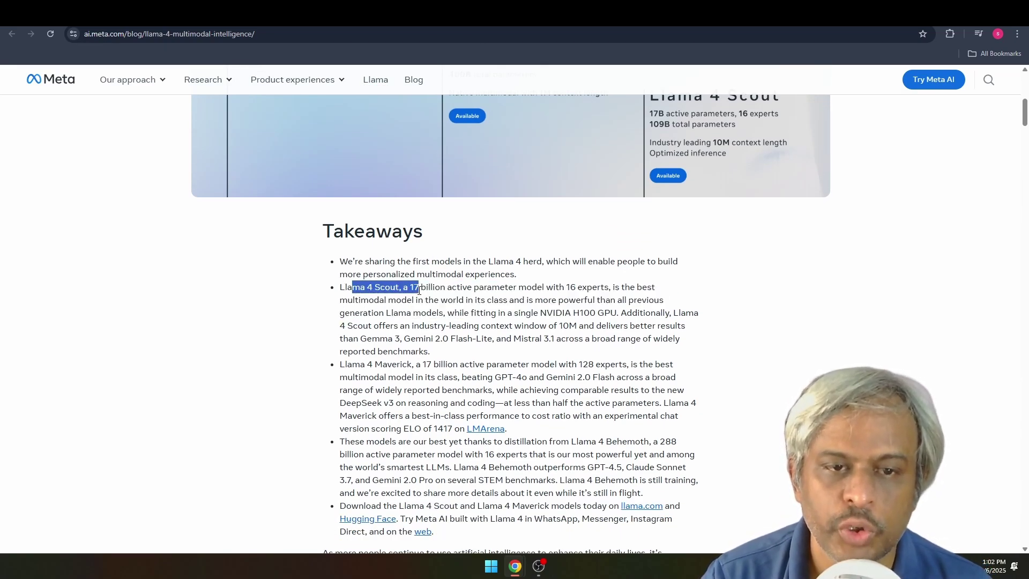
{"action": "double_click", "coordinate": [586, 288]}
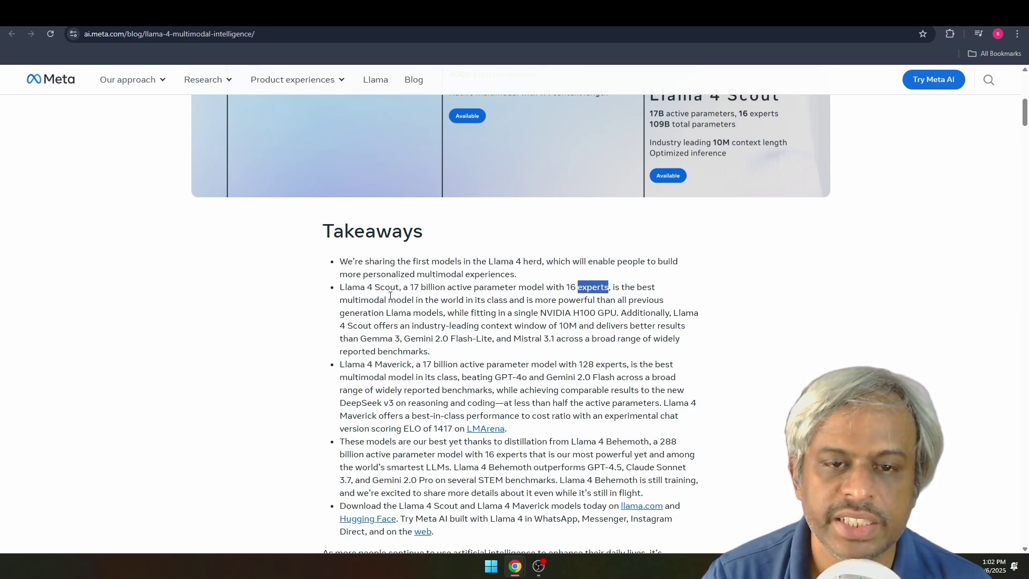
{"action": "left_click_drag", "start_coordinate": [547, 313], "coordinate": [616, 313]}
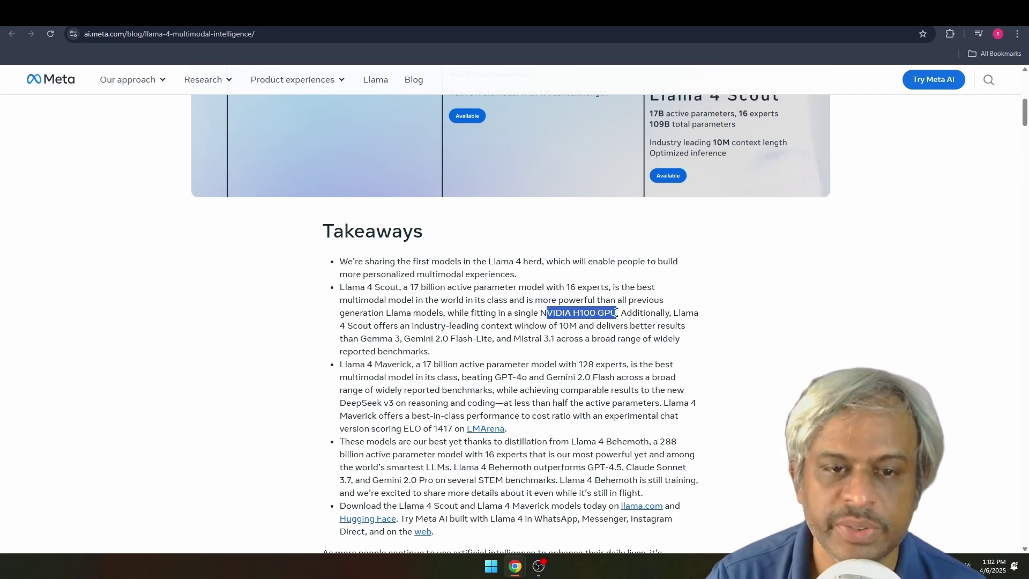
{"action": "left_click", "coordinate": [471, 302]}
{"action": "double_click", "coordinate": [559, 312]}
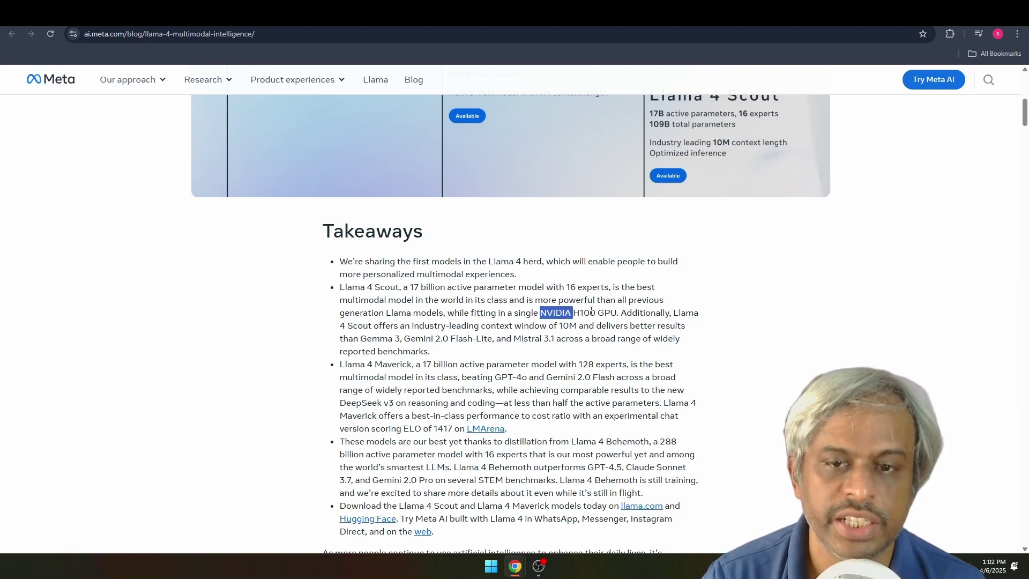
{"action": "left_click_drag", "start_coordinate": [399, 325], "coordinate": [580, 327]}
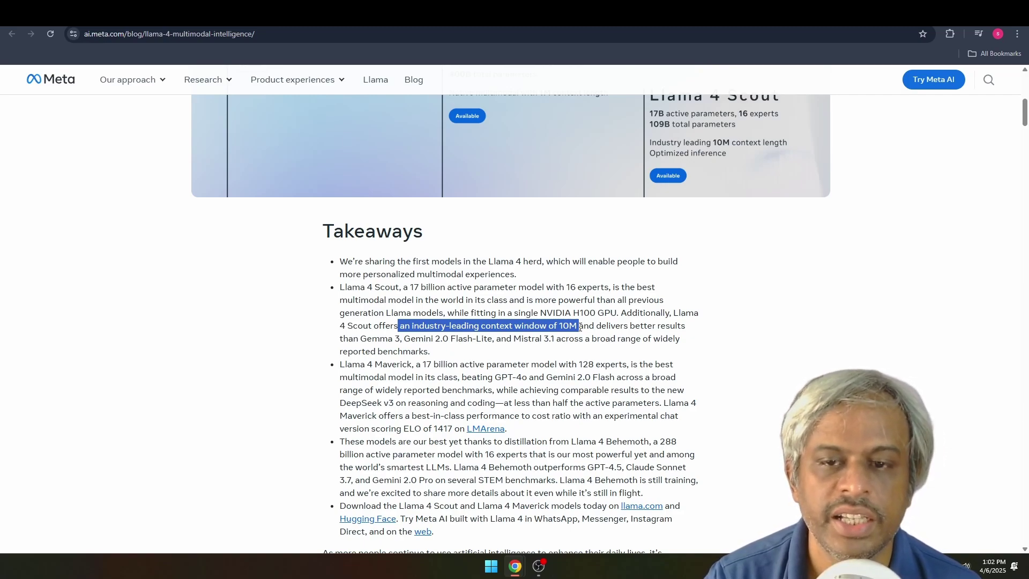
{"action": "left_click_drag", "start_coordinate": [390, 337], "coordinate": [547, 344]}
{"action": "scroll", "coordinate": [547, 344], "scroll_direction": "down", "scroll_amount": 1}
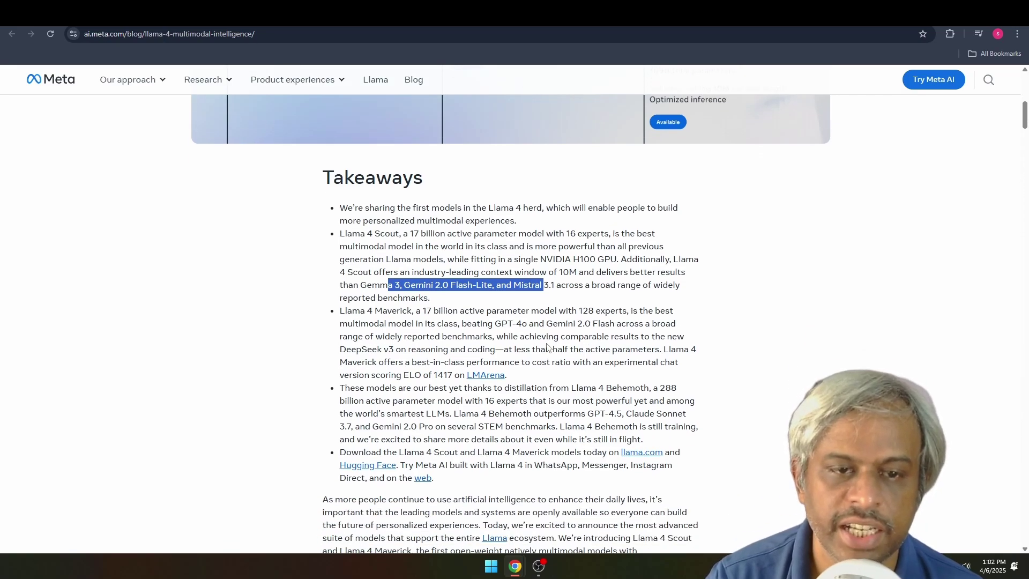
Look over the Pre-training section with its mixture-of-experts architecture diagram and explanation
{"action": "scroll", "coordinate": [417, 266], "scroll_direction": "down", "scroll_amount": 1}
{"action": "scroll", "coordinate": [408, 267], "scroll_direction": "down", "scroll_amount": 10}
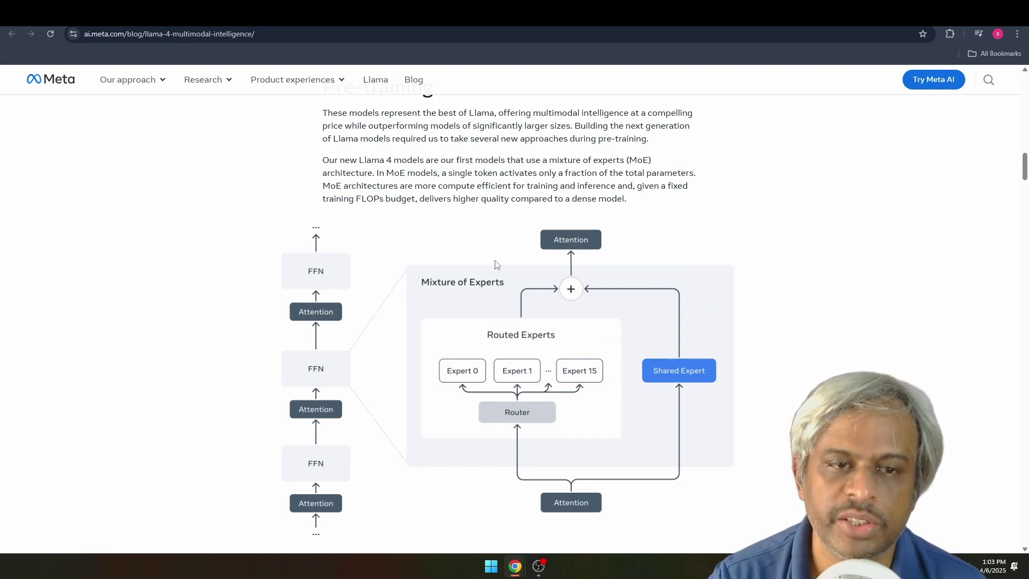
{"action": "scroll", "coordinate": [405, 311], "scroll_direction": "down", "scroll_amount": 20}
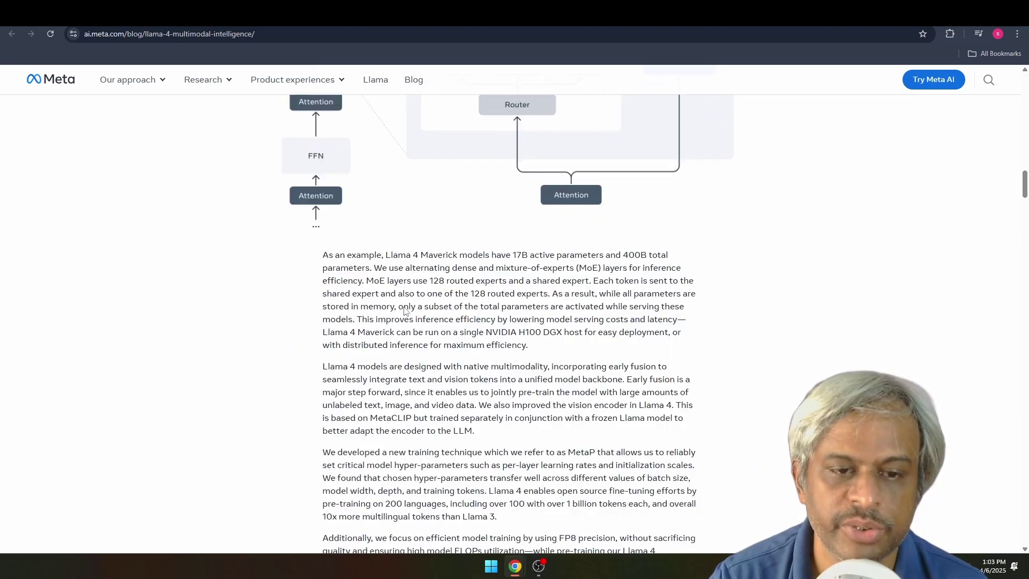
Examine the Llama 4 Maverick description and its instruction-tuned benchmarks against Gemini 2.0 Flash, DeepSeek v3.1 and GPT-4o
{"action": "left_click_drag", "start_coordinate": [373, 256], "coordinate": [519, 327]}
{"action": "scroll", "coordinate": [521, 325], "scroll_direction": "down", "scroll_amount": 1}
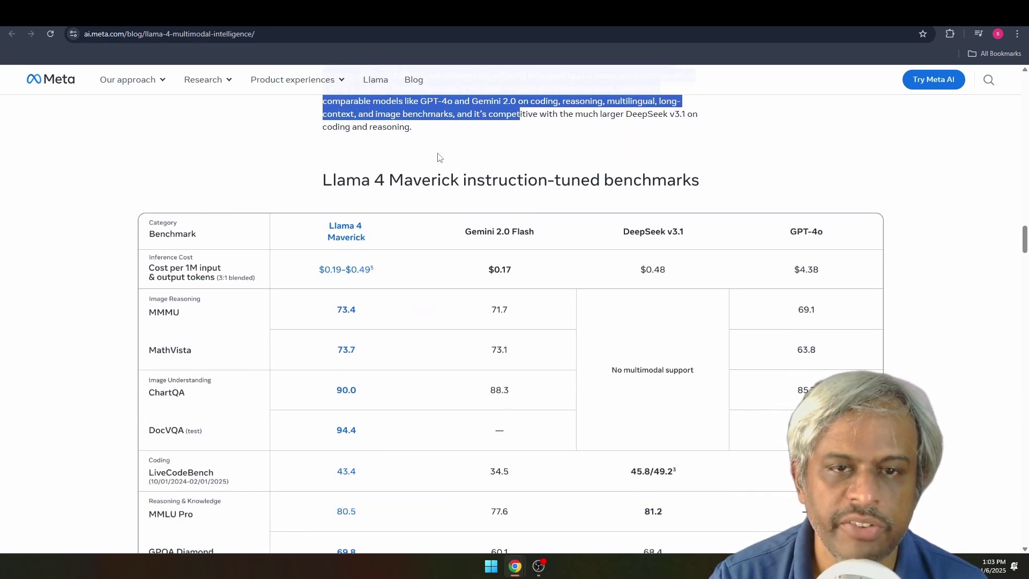
{"action": "scroll", "coordinate": [574, 218], "scroll_direction": "down", "scroll_amount": 1}
{"action": "scroll", "coordinate": [576, 218], "scroll_direction": "down", "scroll_amount": 1}
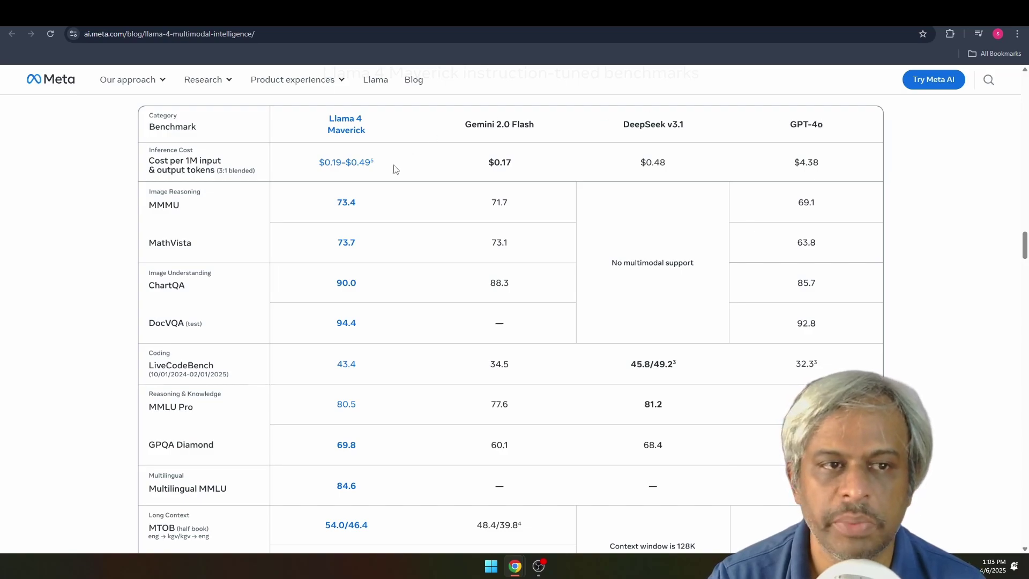
{"action": "scroll", "coordinate": [401, 140], "scroll_direction": "down", "scroll_amount": 1}
{"action": "scroll", "coordinate": [401, 161], "scroll_direction": "down", "scroll_amount": 2}
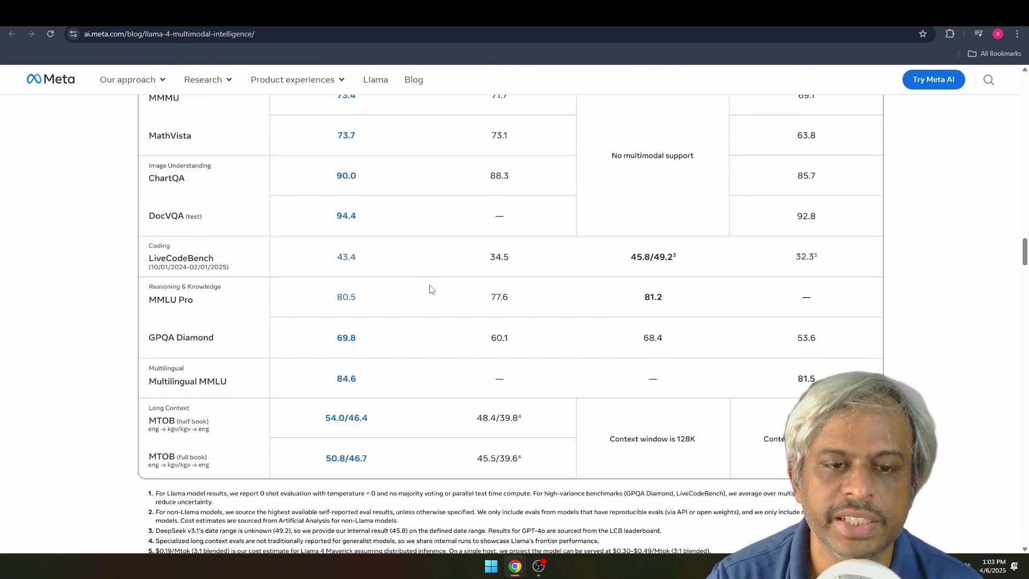
{"action": "scroll", "coordinate": [429, 287], "scroll_direction": "up", "scroll_amount": 2}
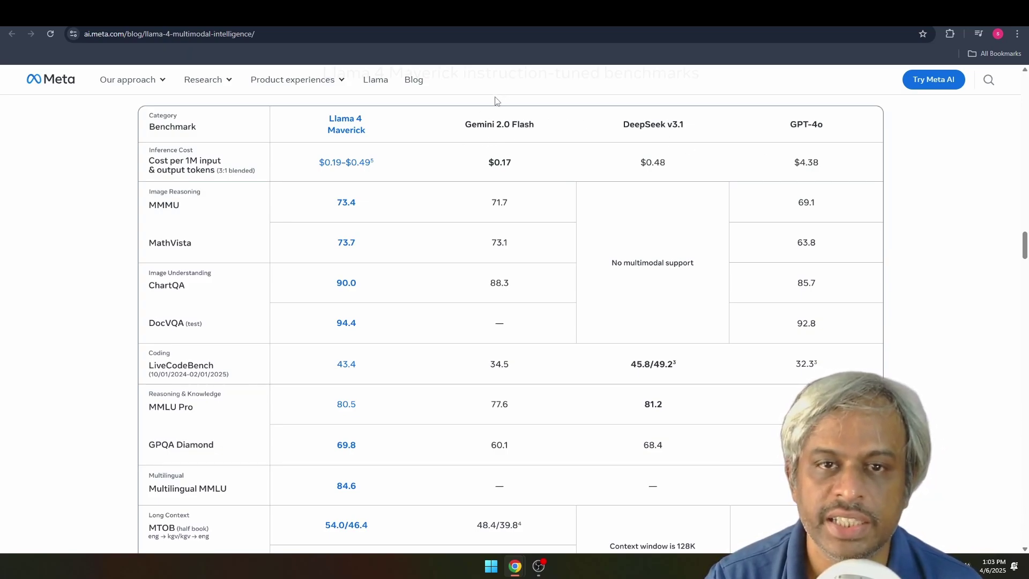
{"action": "scroll", "coordinate": [510, 260], "scroll_direction": "down", "scroll_amount": 5}
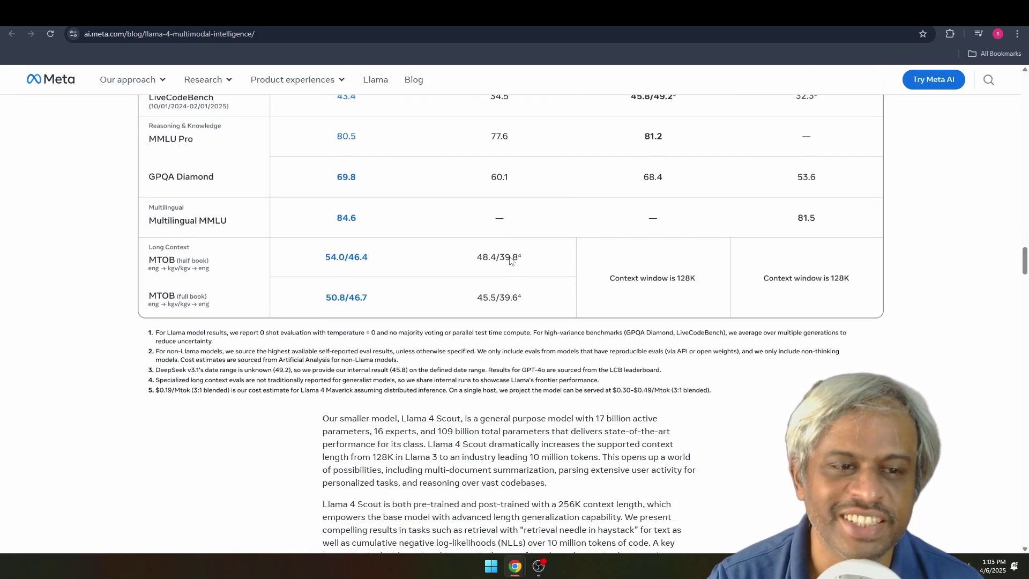
{"action": "scroll", "coordinate": [510, 260], "scroll_direction": "down", "scroll_amount": 2}
{"action": "scroll", "coordinate": [560, 257], "scroll_direction": "up", "scroll_amount": 7}
{"action": "scroll", "coordinate": [560, 257], "scroll_direction": "down", "scroll_amount": 10}
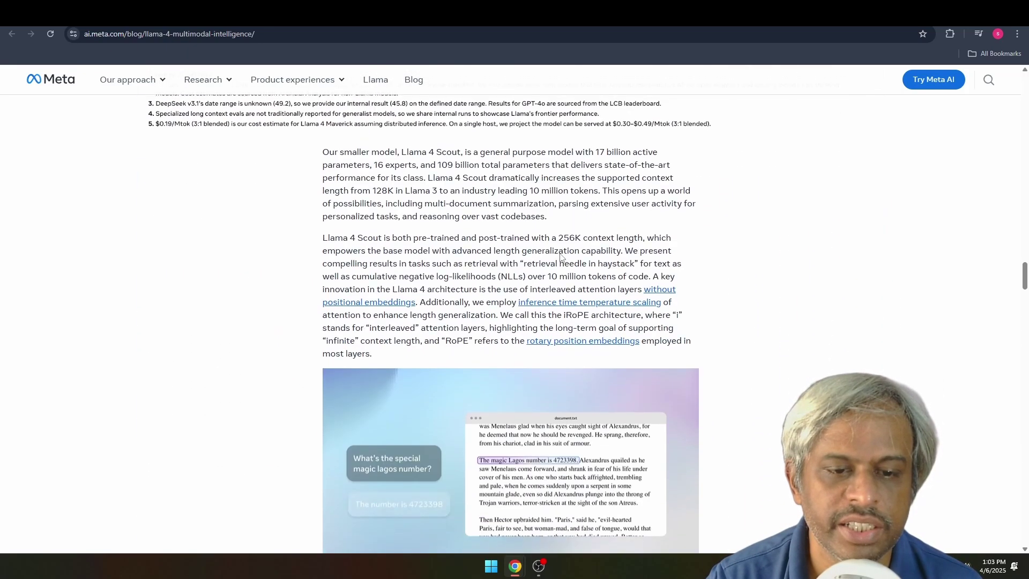
Examine the Llama 4 Scout instruction-tuned benchmarks against the Llama 3.3, Llama 3.1, Gemma, Mistral and Gemini Flash-Lite models
{"action": "scroll", "coordinate": [560, 256], "scroll_direction": "down", "scroll_amount": 7}
{"action": "scroll", "coordinate": [475, 343], "scroll_direction": "down", "scroll_amount": 15}
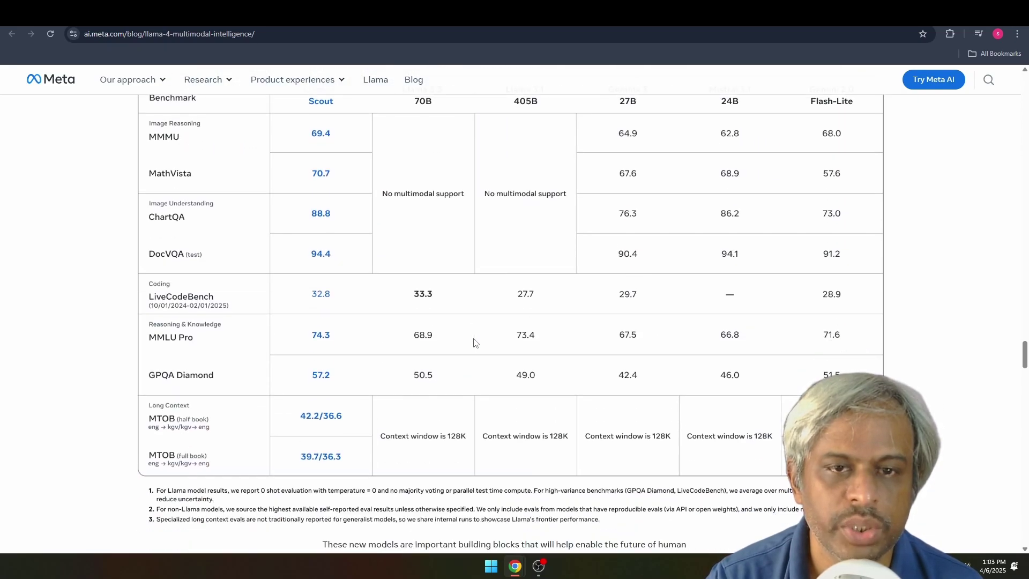
{"action": "scroll", "coordinate": [474, 343], "scroll_direction": "up", "scroll_amount": 2}
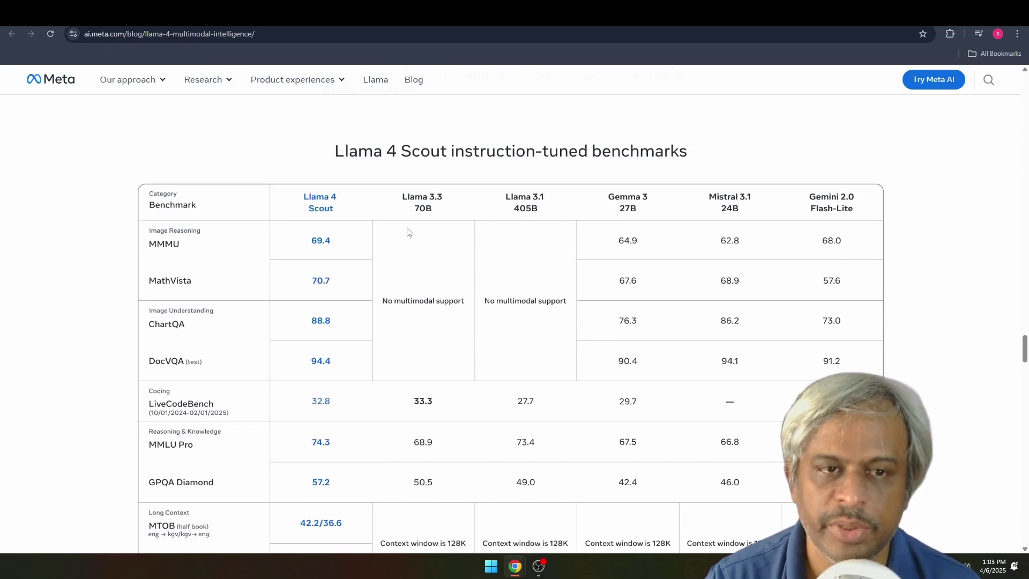
{"action": "scroll", "coordinate": [342, 225], "scroll_direction": "down", "scroll_amount": 1}
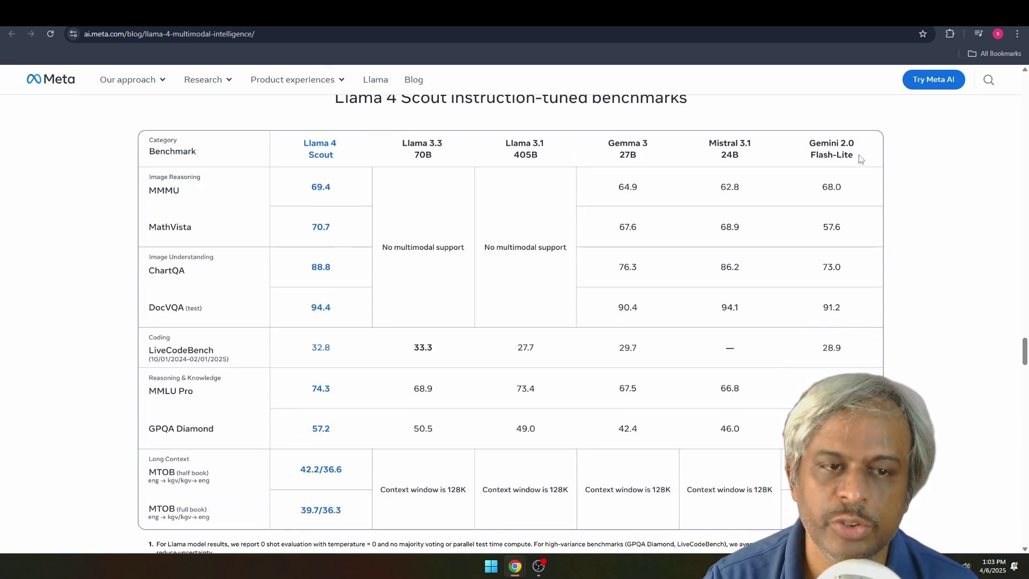
{"action": "scroll", "coordinate": [500, 232], "scroll_direction": "down", "scroll_amount": 2}
{"action": "scroll", "coordinate": [428, 257], "scroll_direction": "up", "scroll_amount": 2}
{"action": "scroll", "coordinate": [342, 283], "scroll_direction": "down", "scroll_amount": 8}
Review the 2T Behemoth section and its benchmark table, and skim the rest of the article including Safeguards and protections
{"action": "double_click", "coordinate": [642, 244]}
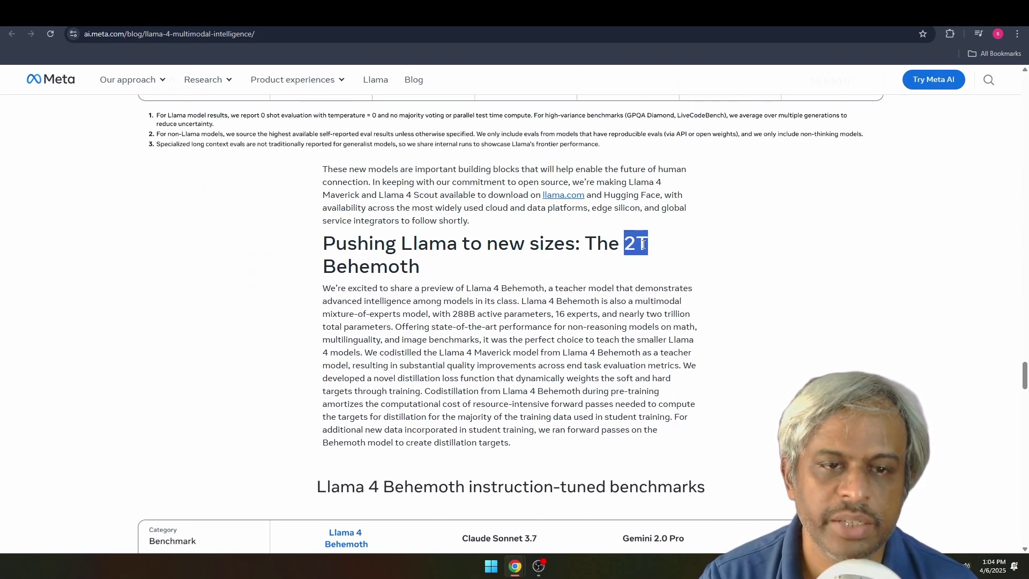
{"action": "left_click_drag", "start_coordinate": [643, 244], "coordinate": [643, 264]}
{"action": "scroll", "coordinate": [643, 263], "scroll_direction": "down", "scroll_amount": 6}
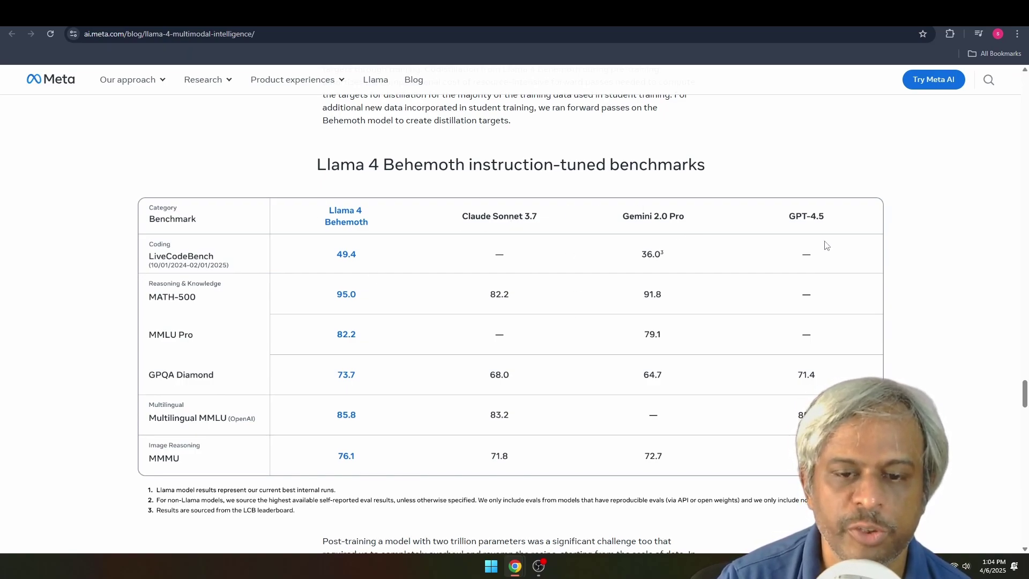
{"action": "scroll", "coordinate": [825, 241], "scroll_direction": "down", "scroll_amount": 10}
{"action": "scroll", "coordinate": [825, 245], "scroll_direction": "down", "scroll_amount": 9}
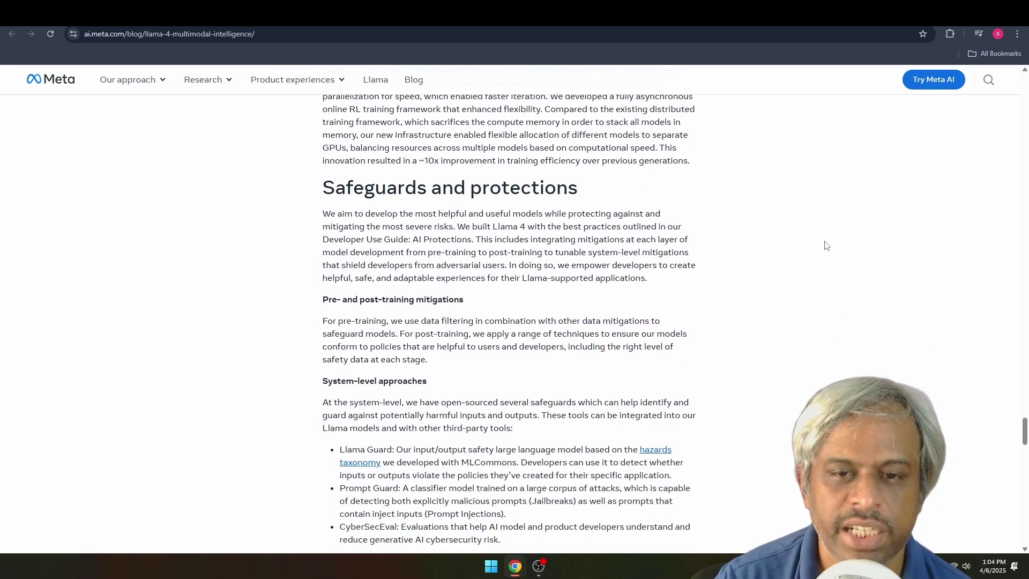
{"action": "scroll", "coordinate": [824, 245], "scroll_direction": "down", "scroll_amount": 9}
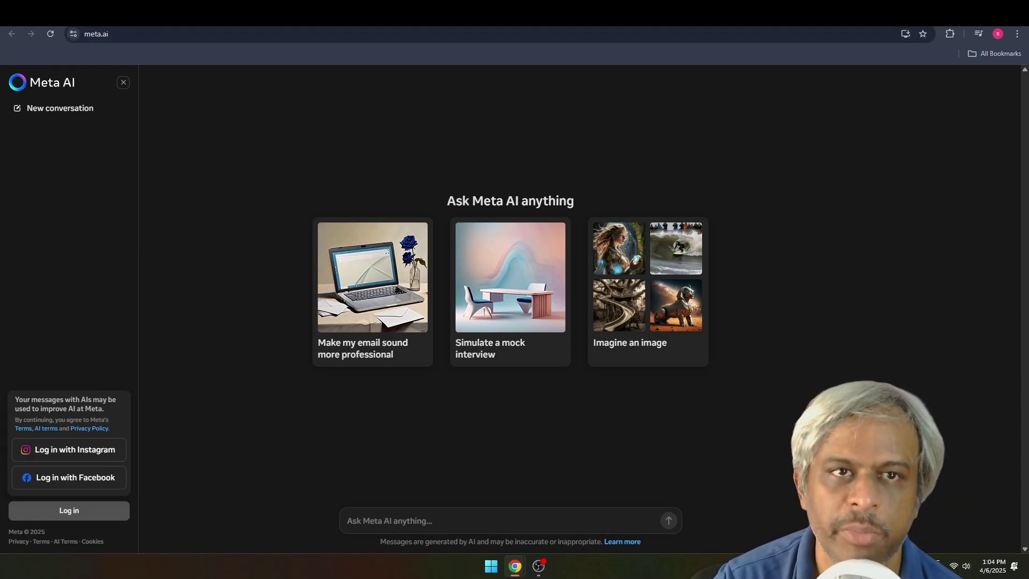
View Llama 4 on OpenRouter's free Maverick page, the LMArena leaderboard and the meta-llama Llama 4 collection on Hugging Face
{"action": "key", "text": "ctrl+Tab"}
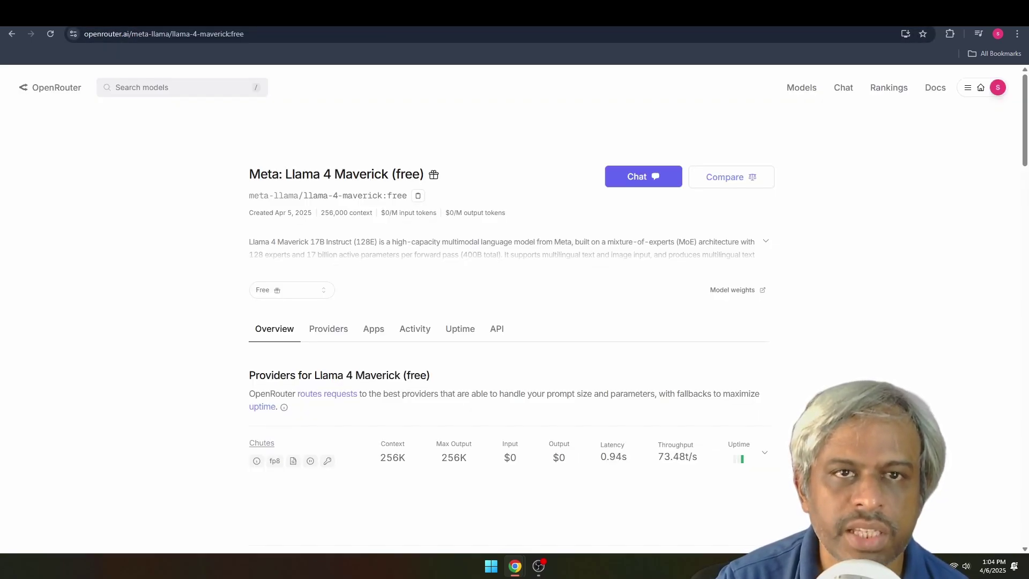
{"action": "key", "text": "ctrl+Tab"}
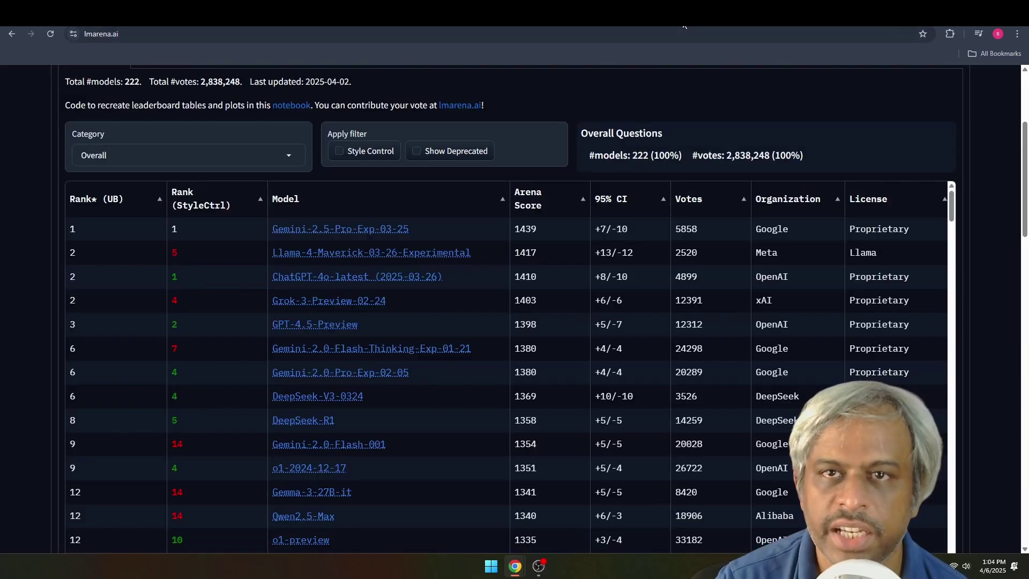
{"action": "key", "text": "ctrl+Tab"}
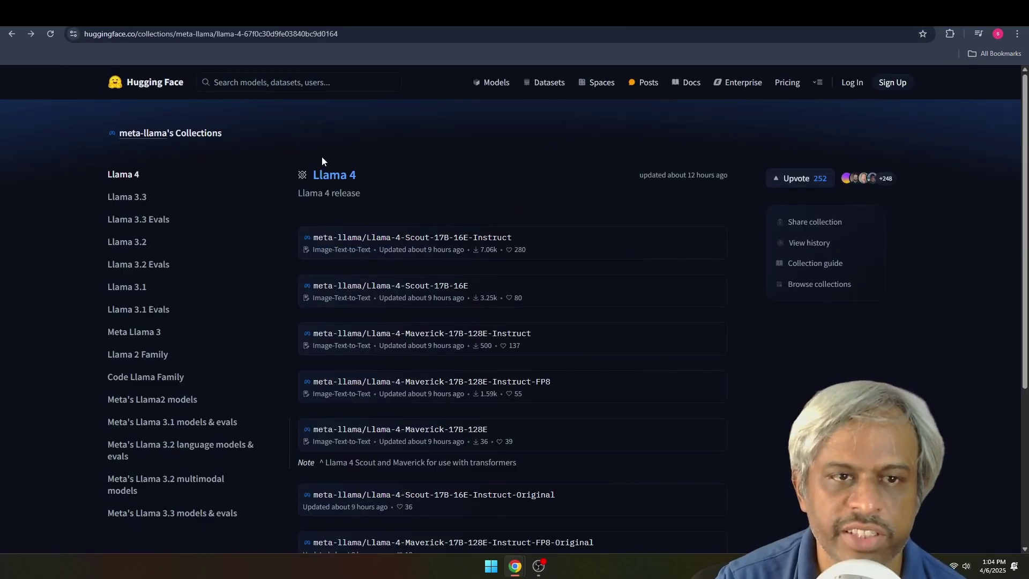
{"action": "scroll", "coordinate": [498, 305], "scroll_direction": "down", "scroll_amount": 1}
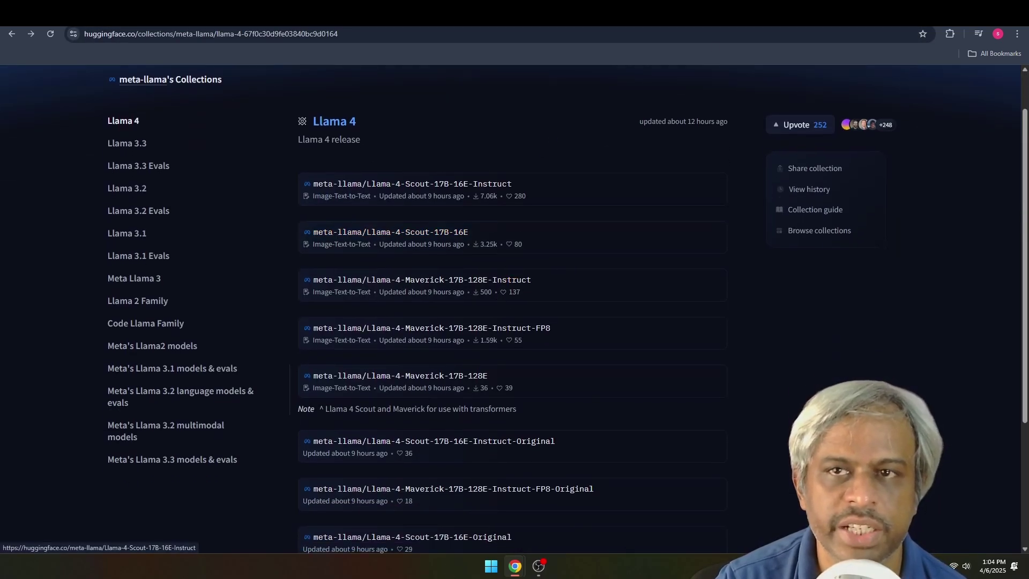
View the llama4-demo chatbot space and the Code Llama Playground space on Hugging Face
{"action": "key", "text": "ctrl+Tab"}
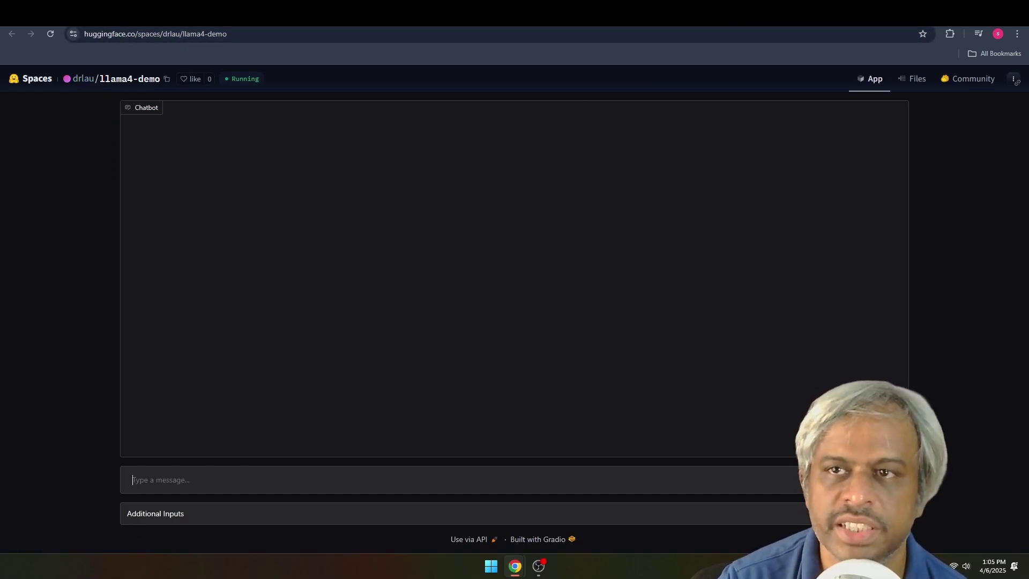
{"action": "left_click", "coordinate": [864, 24]}
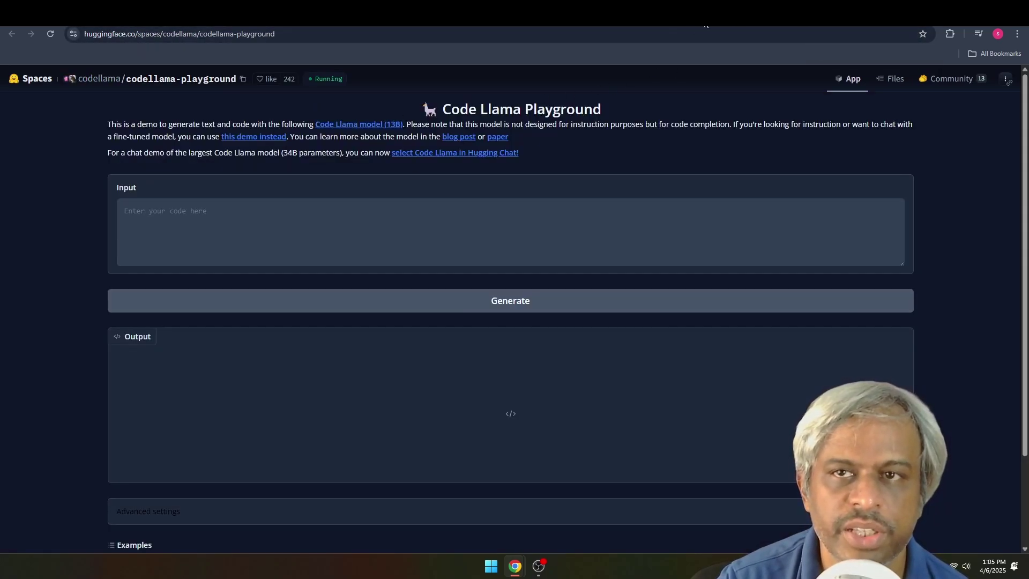
Go back through the llama4-demo space and the OpenRouter Maverick page, and examine Llama 4 Maverick's ranking on the LMArena leaderboard
{"action": "key", "text": "ctrl+shift+Tab"}
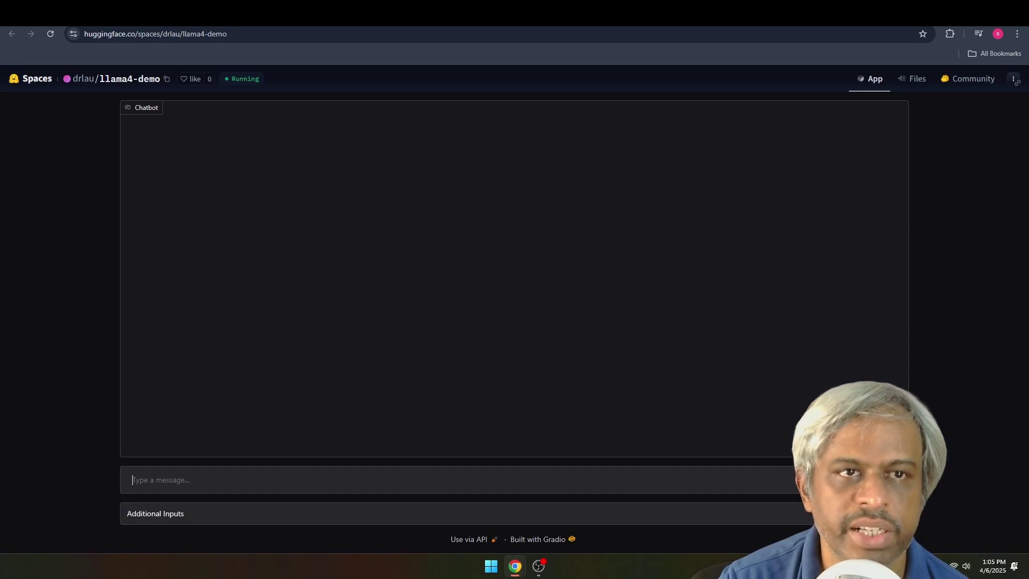
{"action": "key", "text": "ctrl+shift+Tab"}
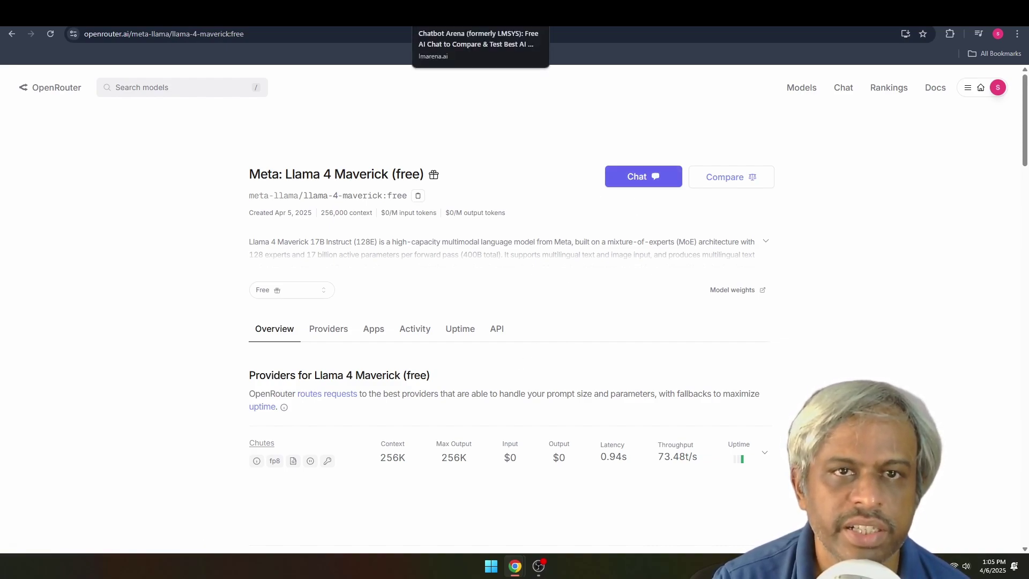
{"action": "left_click", "coordinate": [471, 13]}
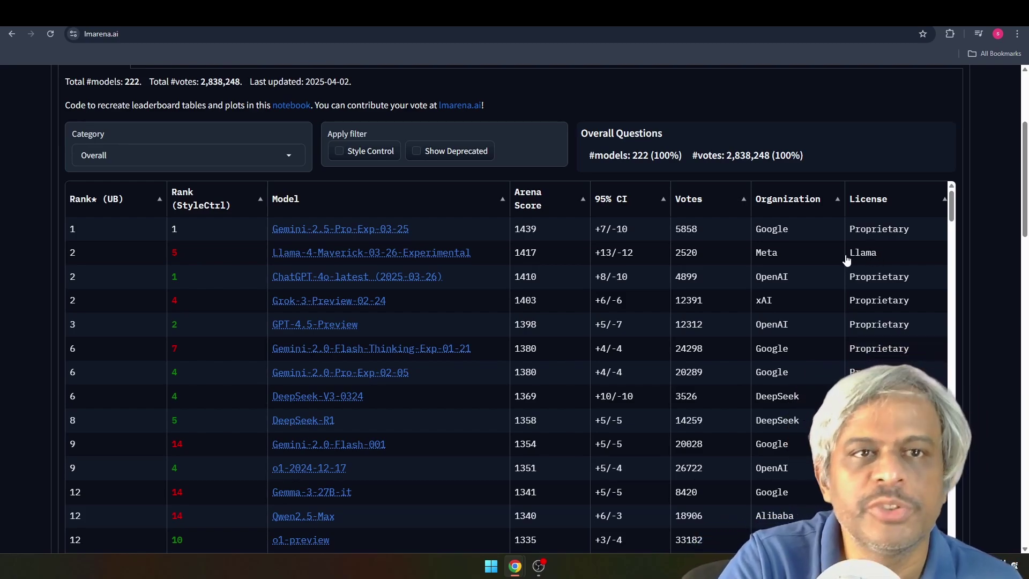
Find the Llama 4 Scout (free) model on OpenRouter by searching "ll" and open a chat with it
{"action": "key", "text": "ctrl+Tab"}
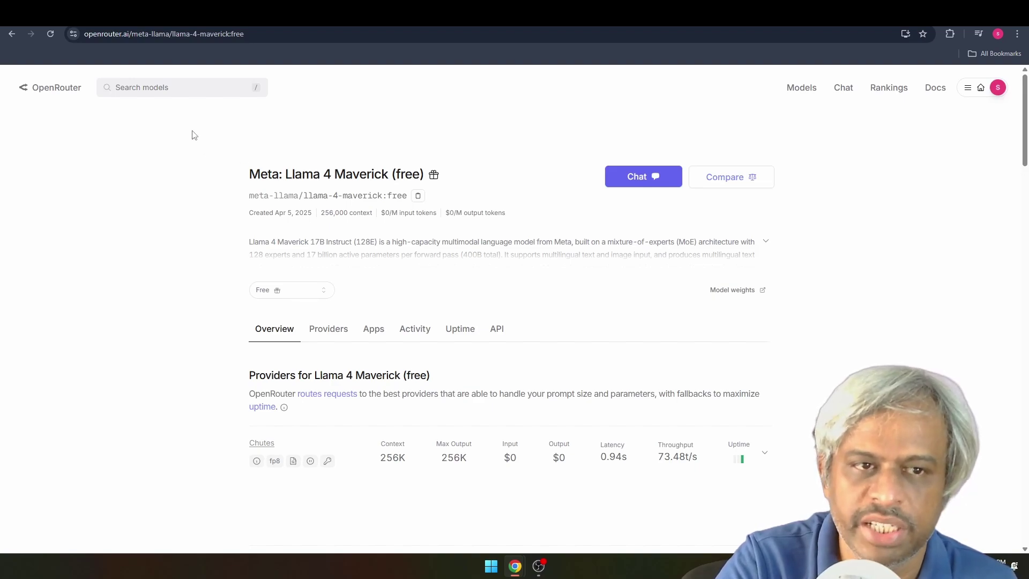
{"action": "left_click", "coordinate": [181, 85]}
{"action": "type", "text": "ll"}
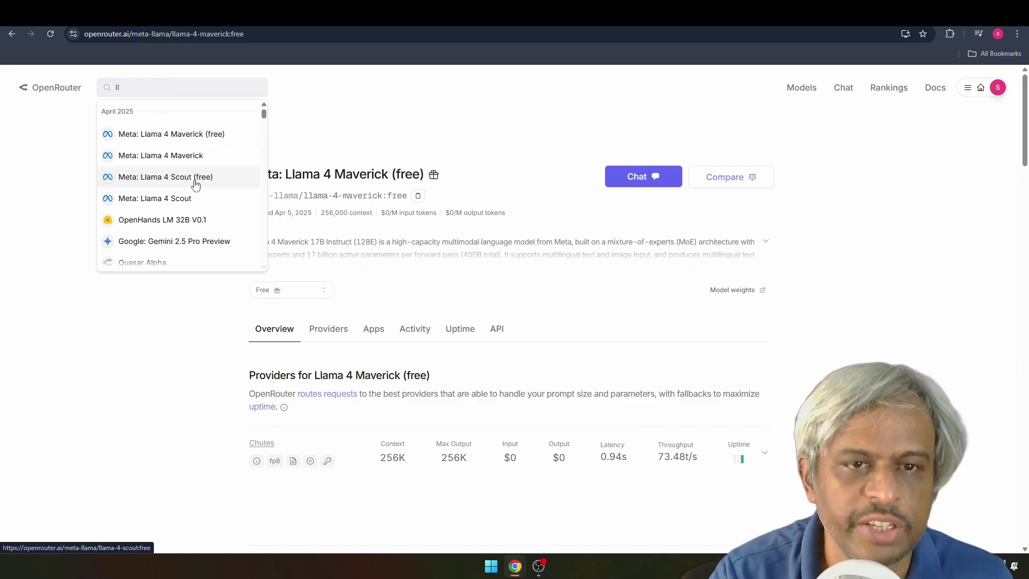
{"action": "left_click", "coordinate": [195, 177]}
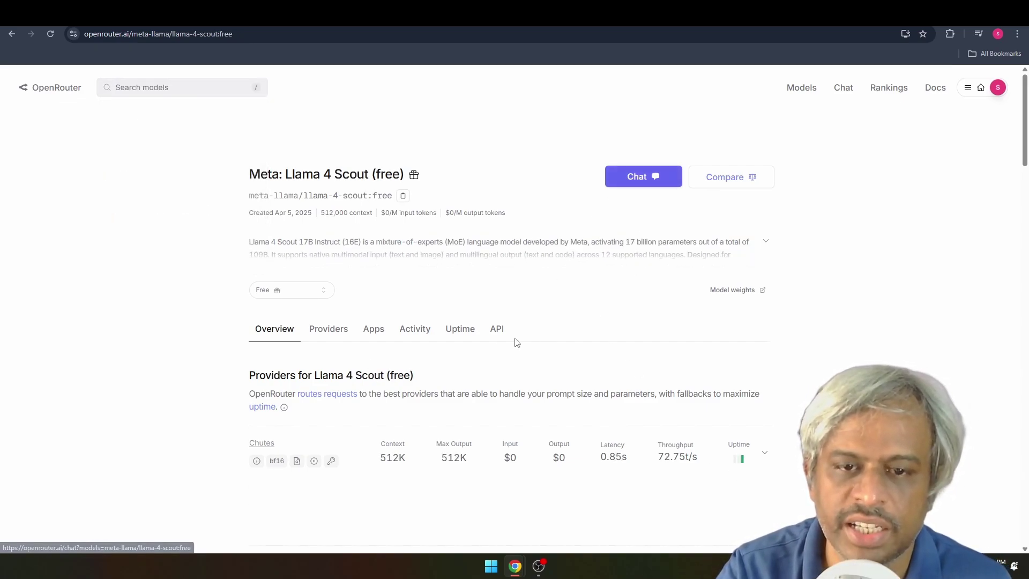
{"action": "left_click", "coordinate": [652, 177]}
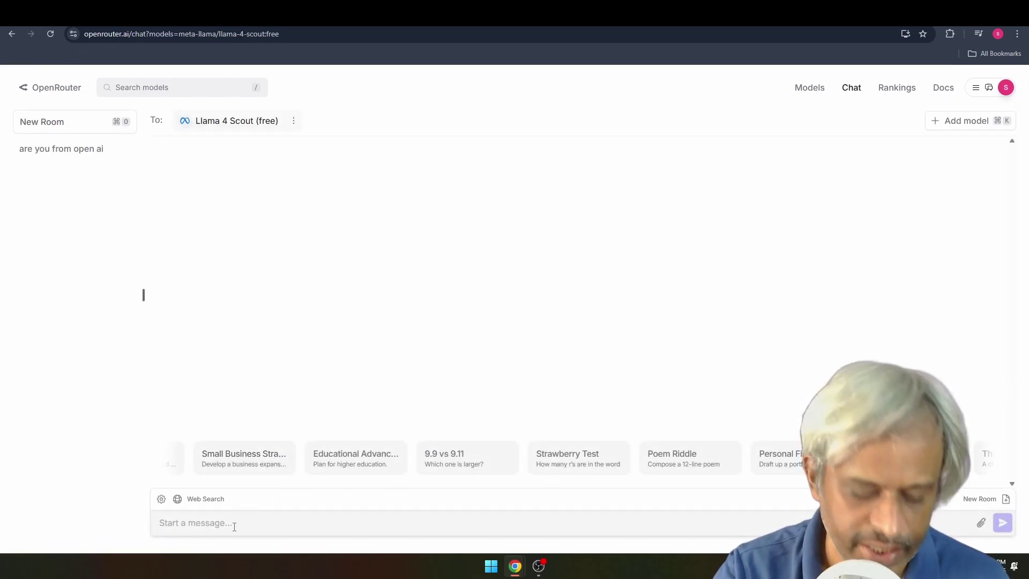
Send Llama 4 Scout the prompt "create a responsive task tracker to track my daily cycling"
{"action": "type", "text": "create a"}
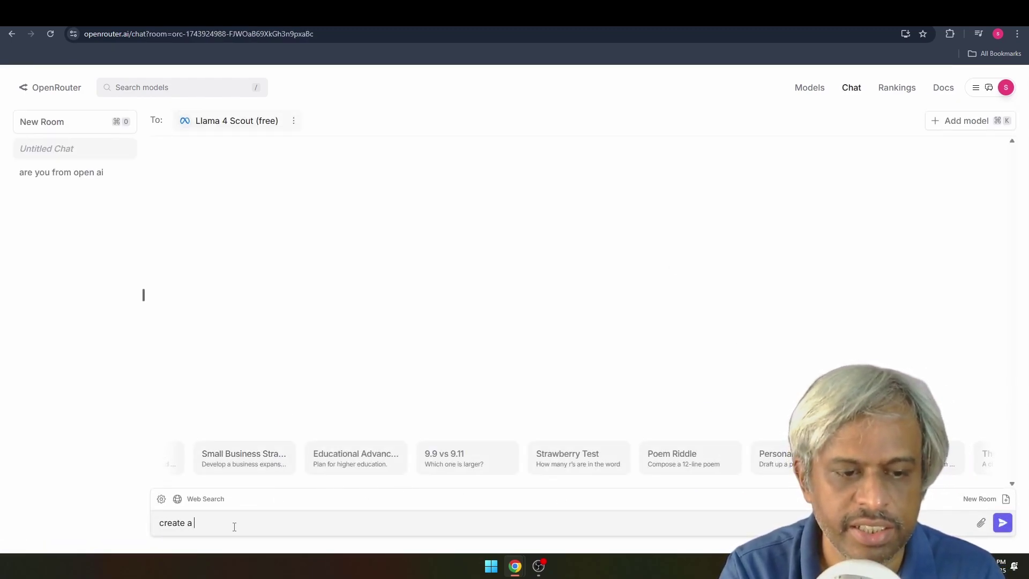
{"action": "type", "text": " responsive"}
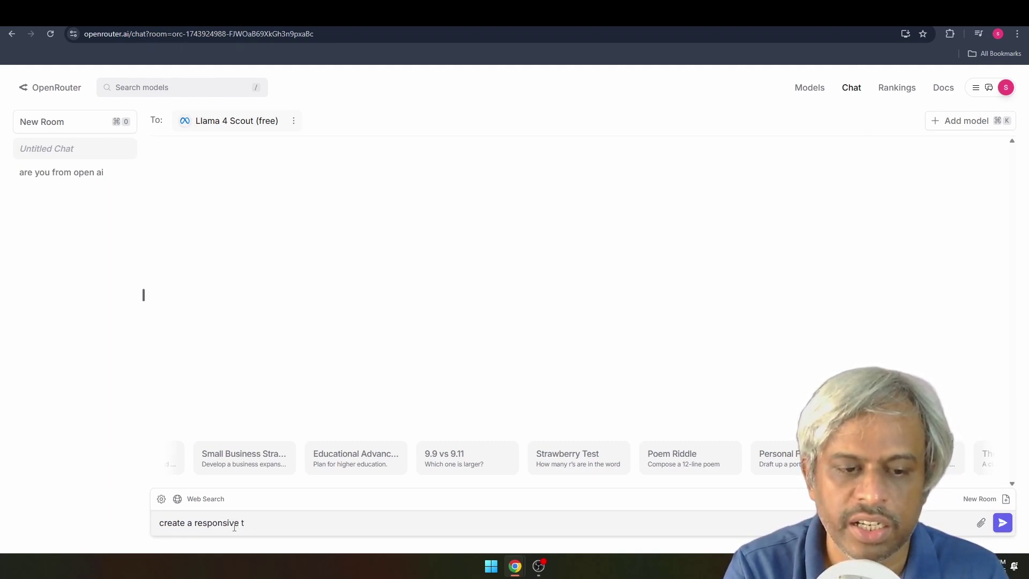
{"action": "type", "text": " task track"}
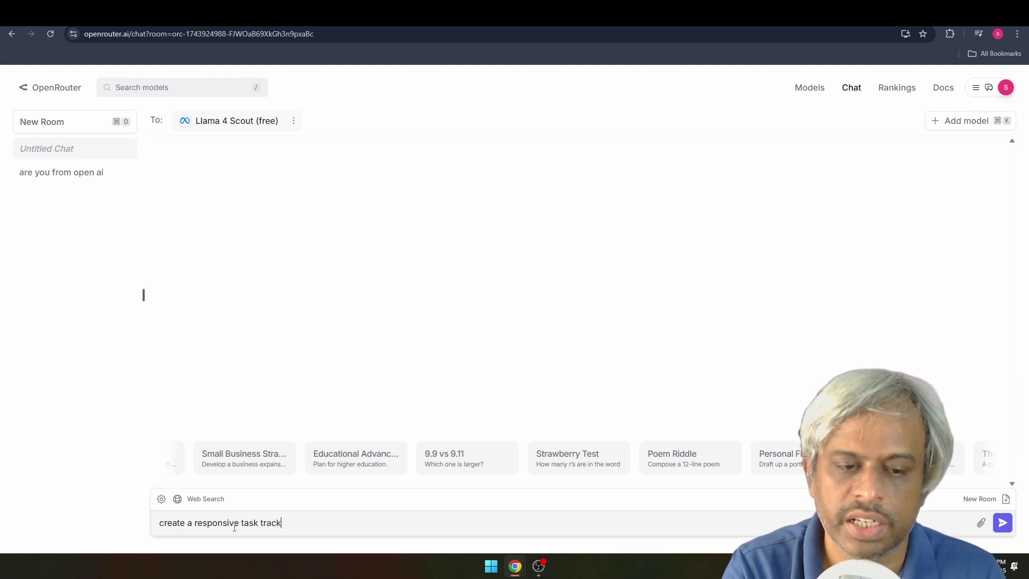
{"action": "type", "text": "er to track"}
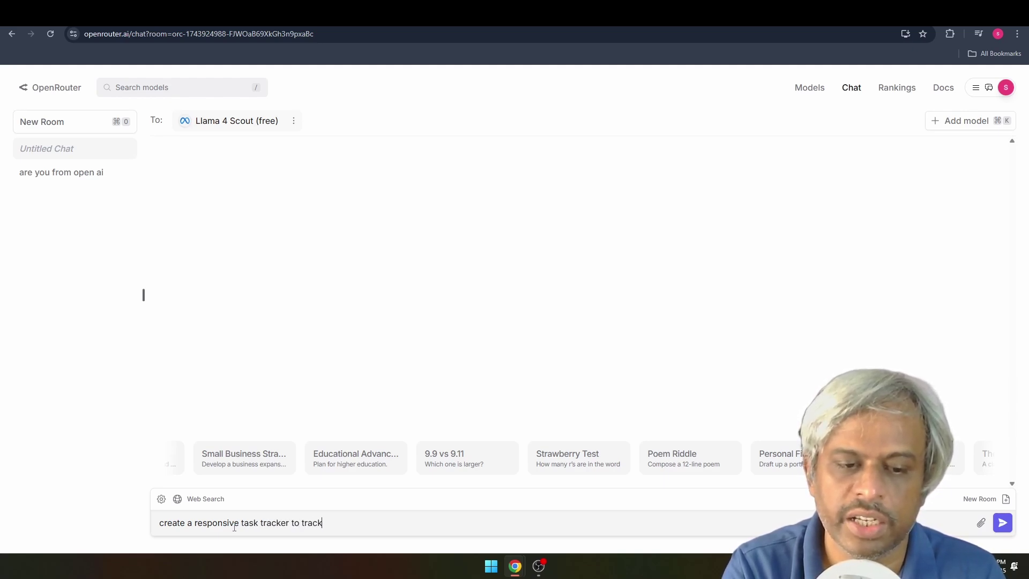
{"action": "type", "text": " my daily"}
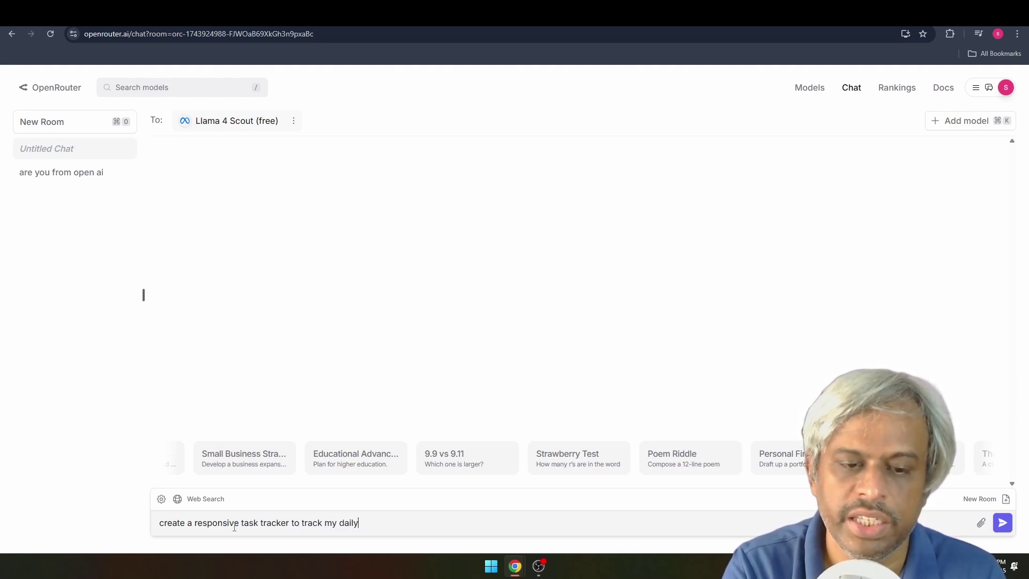
{"action": "type", "text": " cycling"}
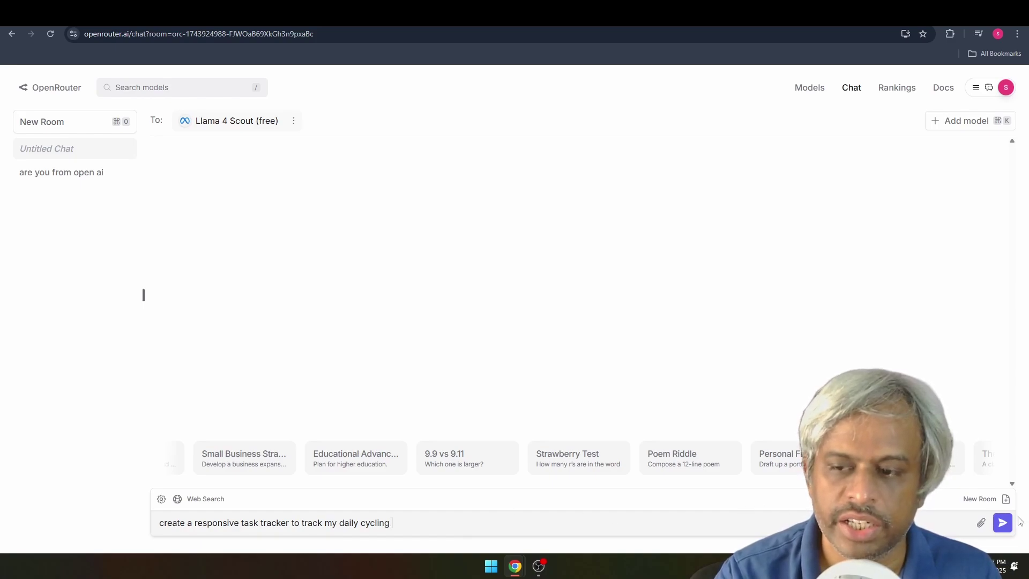
{"action": "left_click", "coordinate": [1002, 523]}
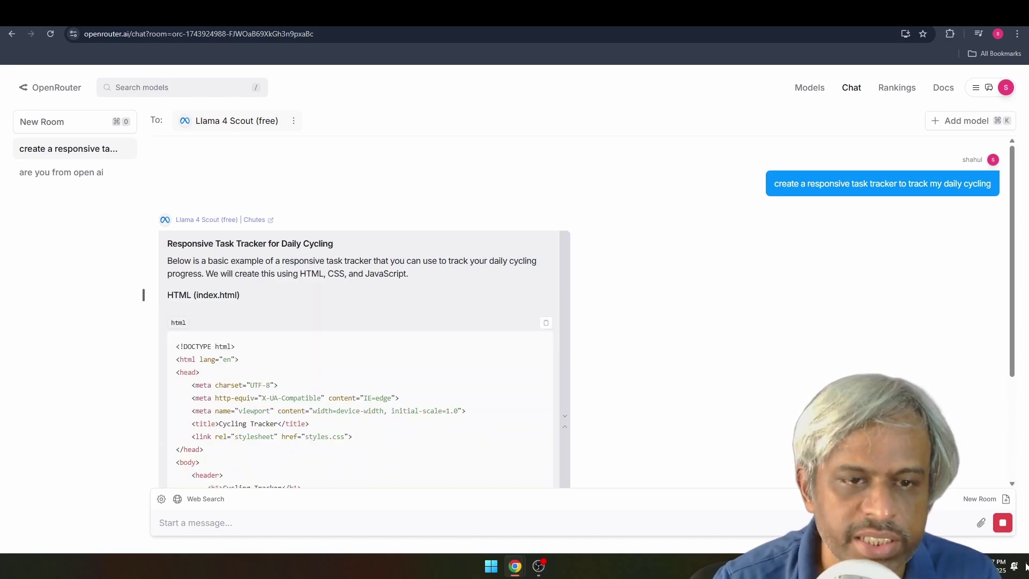
Review the generated tracker code and its usage notes, and copy the HTML (index.html) block
{"action": "scroll", "coordinate": [296, 335], "scroll_direction": "down", "scroll_amount": 8}
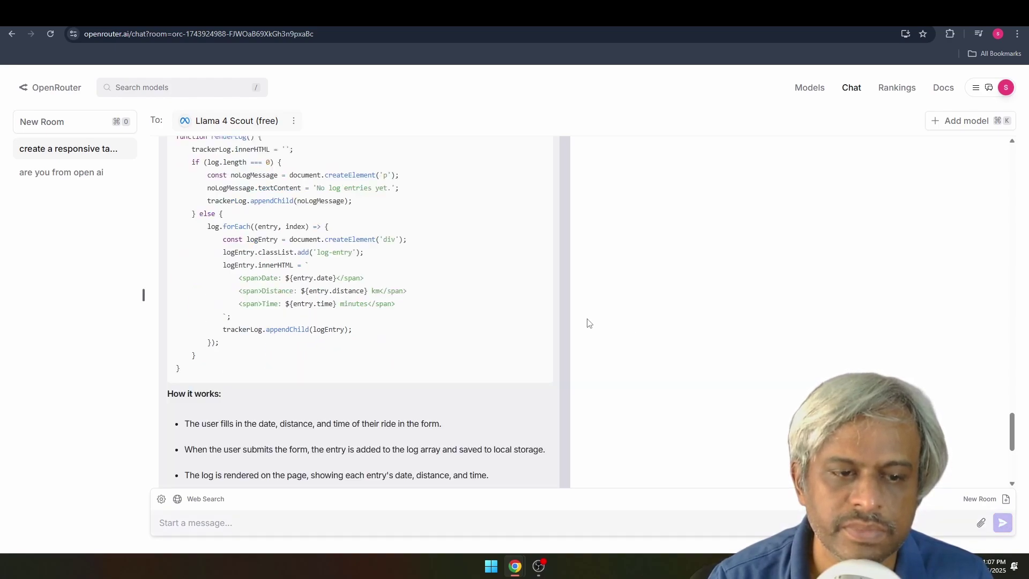
{"action": "scroll", "coordinate": [406, 337], "scroll_direction": "down", "scroll_amount": 2}
{"action": "scroll", "coordinate": [406, 338], "scroll_direction": "down", "scroll_amount": 3}
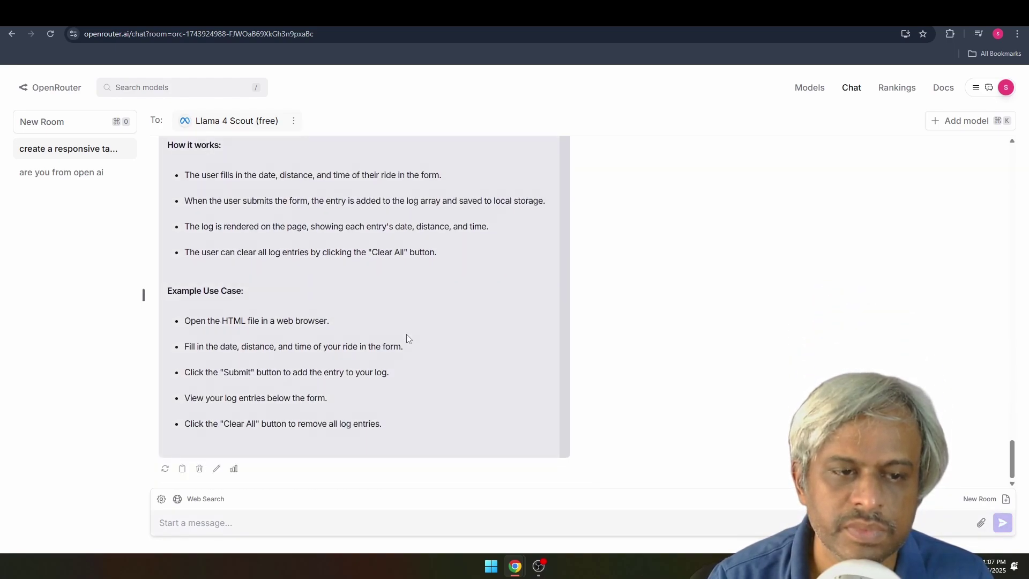
{"action": "scroll", "coordinate": [409, 354], "scroll_direction": "up", "scroll_amount": 15}
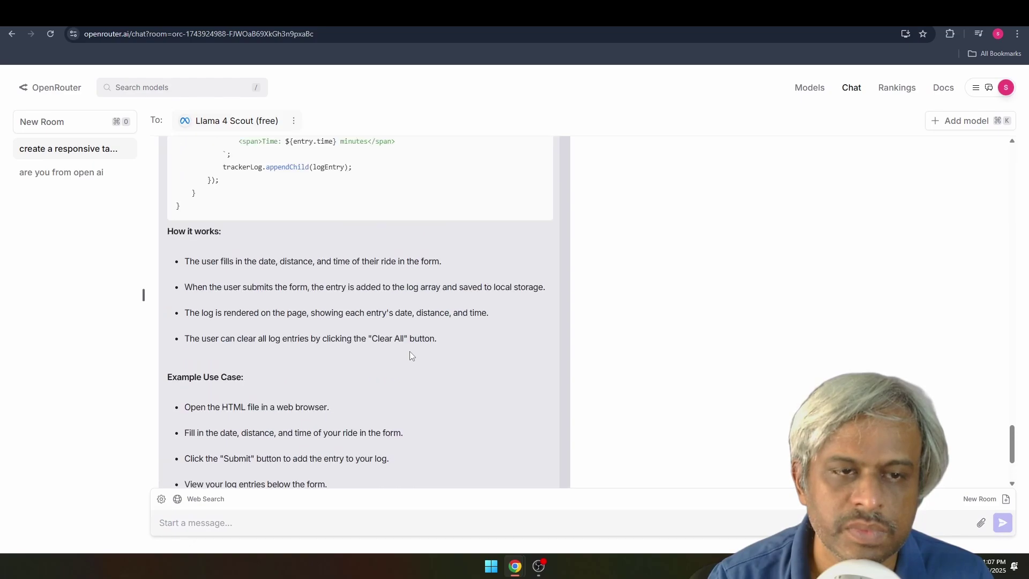
{"action": "scroll", "coordinate": [411, 356], "scroll_direction": "up", "scroll_amount": 15}
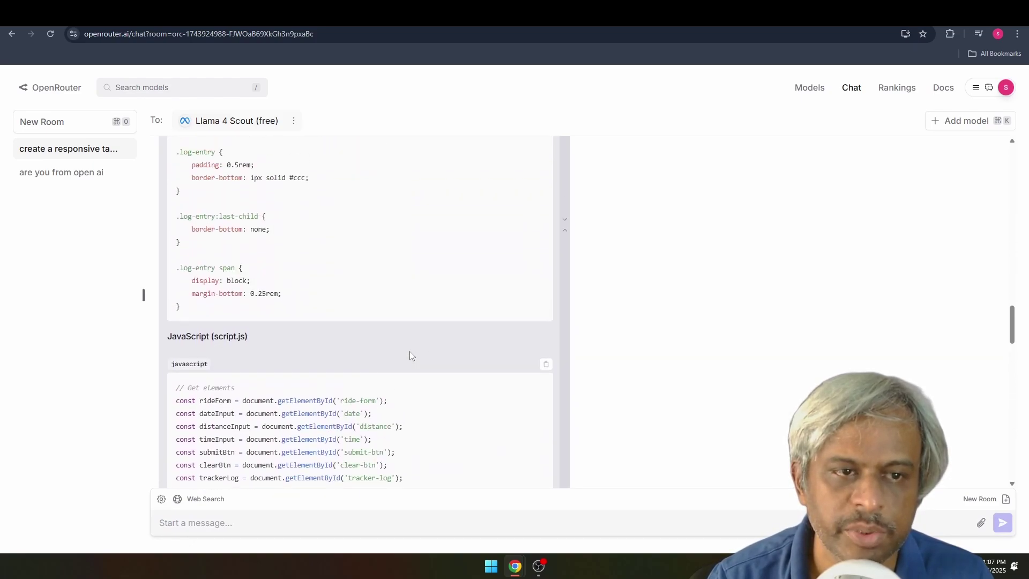
{"action": "scroll", "coordinate": [411, 355], "scroll_direction": "up", "scroll_amount": 10}
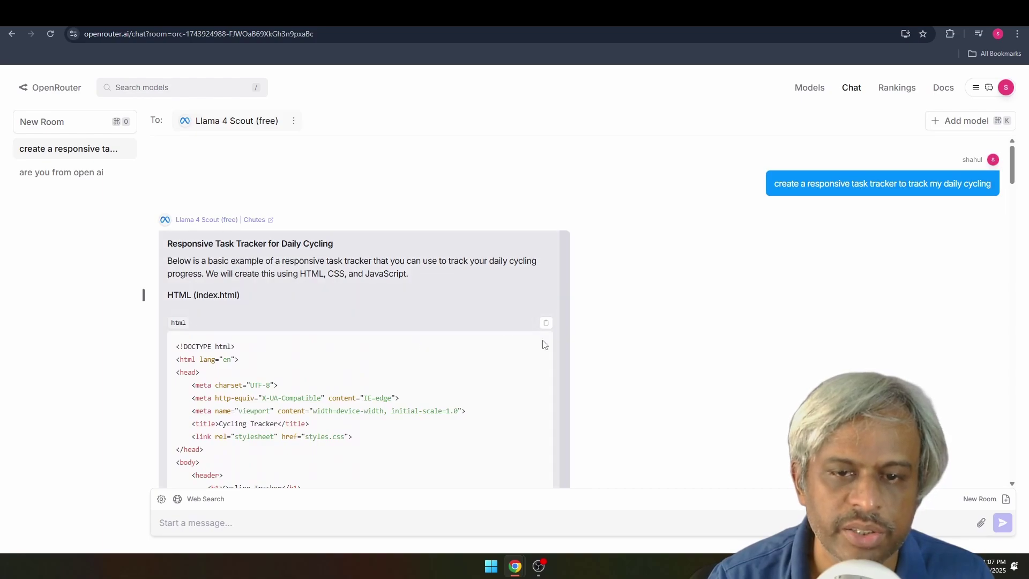
{"action": "left_click", "coordinate": [547, 323]}
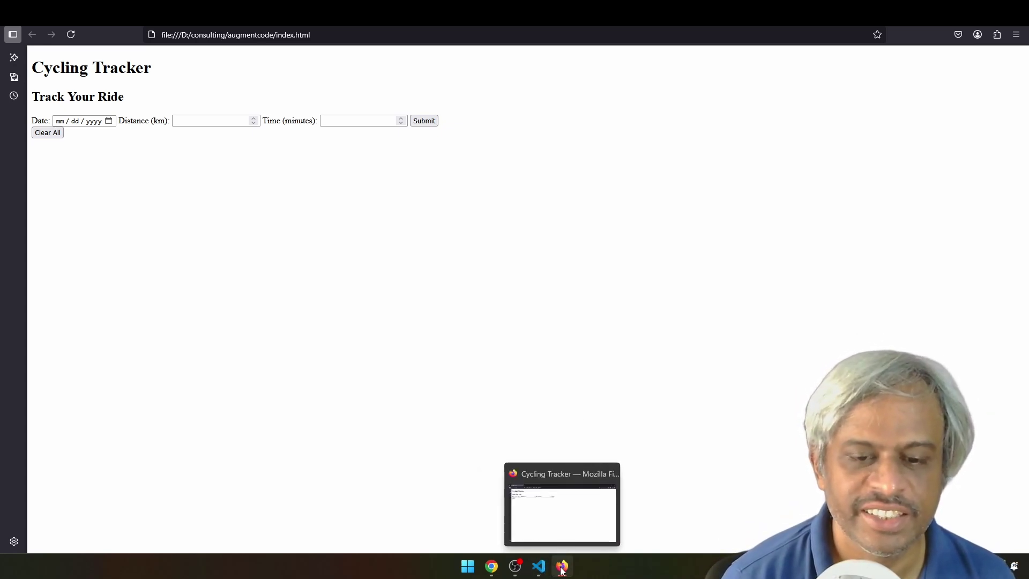
Inspect the stylesheet link of the Cycling Tracker page in Firefox and rename style.css to styles.css in VS Code
{"action": "key", "text": "ctrl+shift+i"}
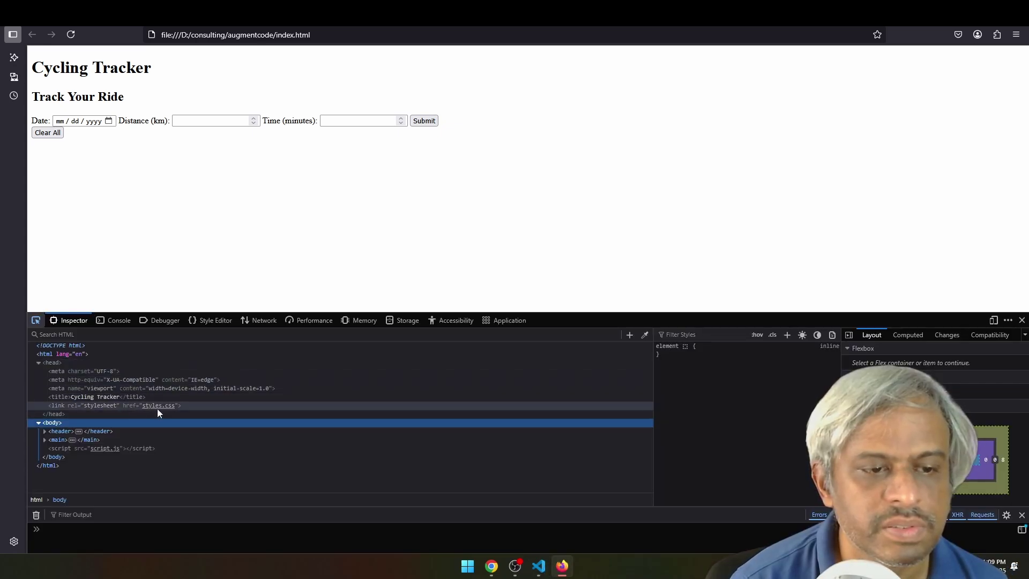
{"action": "key", "text": "alt+Tab"}
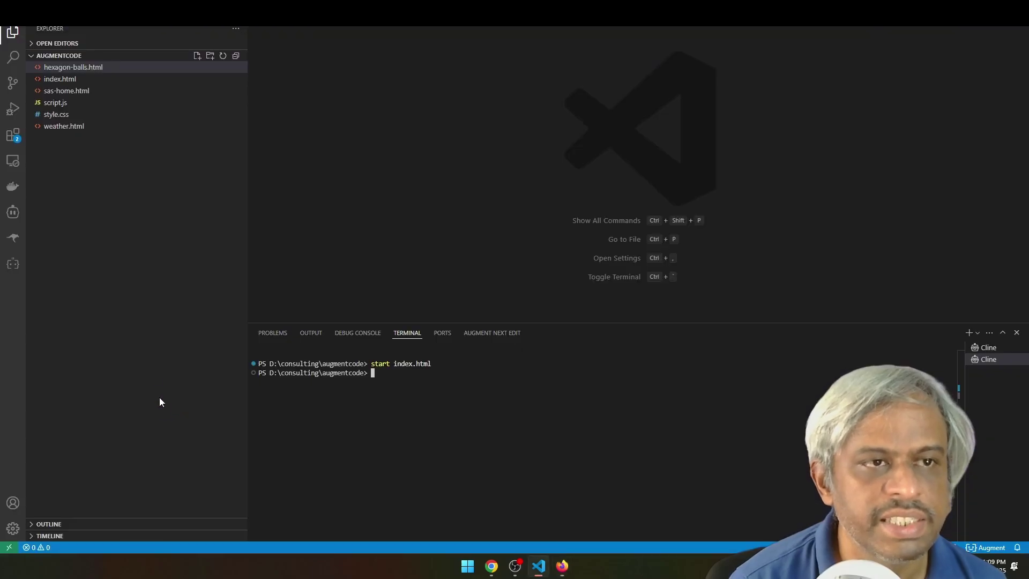
{"action": "left_click", "coordinate": [49, 115]}
{"action": "key", "text": "F2"}
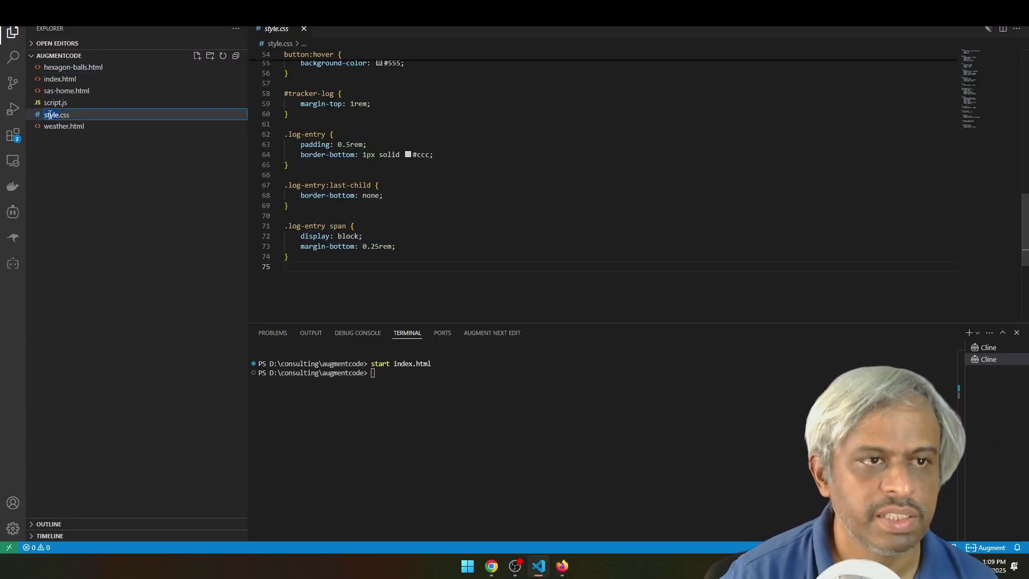
{"action": "key", "text": "Return"}
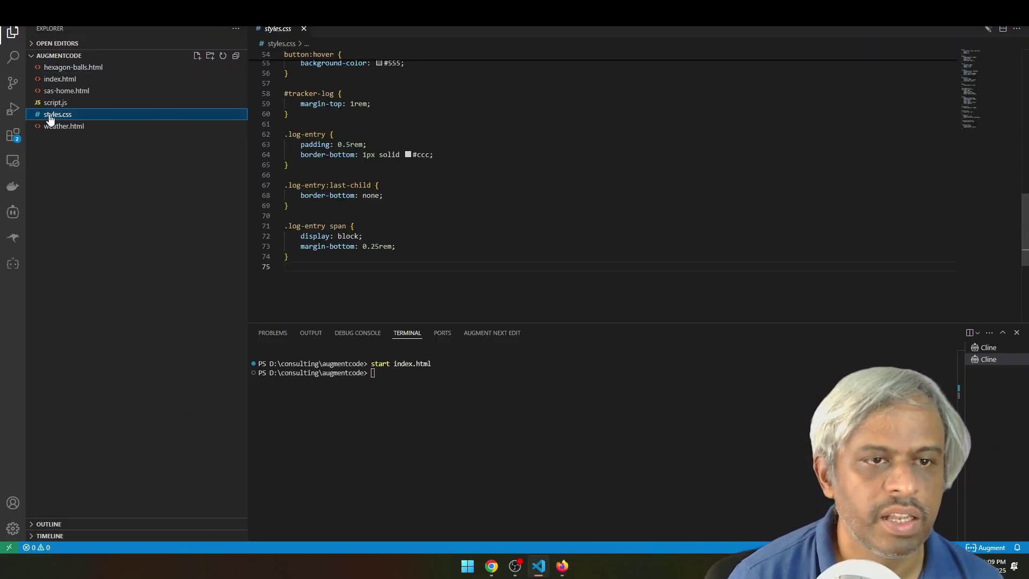
Reload the Cycling Tracker page in Firefox with the renamed stylesheet and close the developer tools
{"action": "key", "text": "alt+Tab"}
{"action": "key", "text": "F5"}
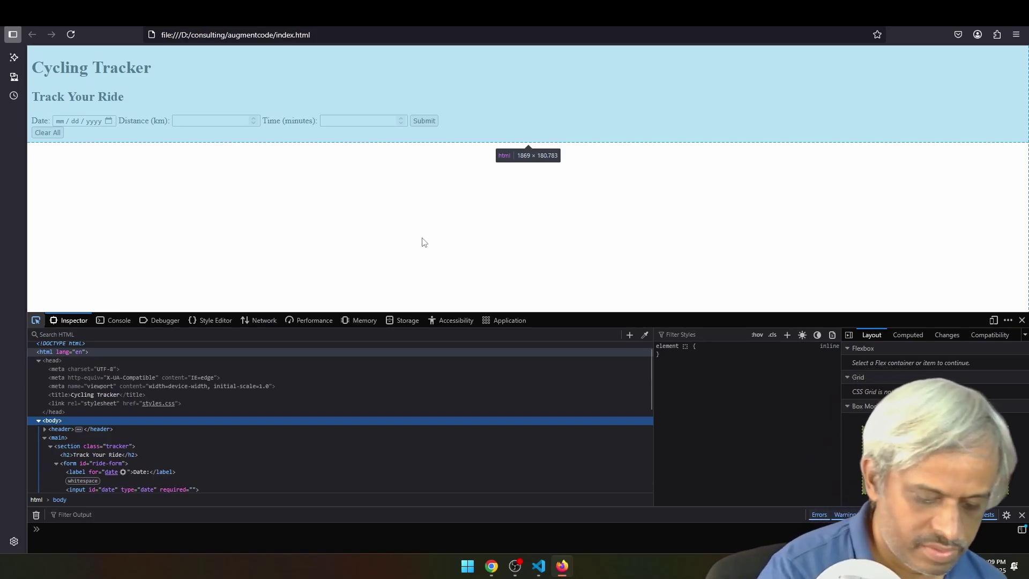
{"action": "key", "text": "F5"}
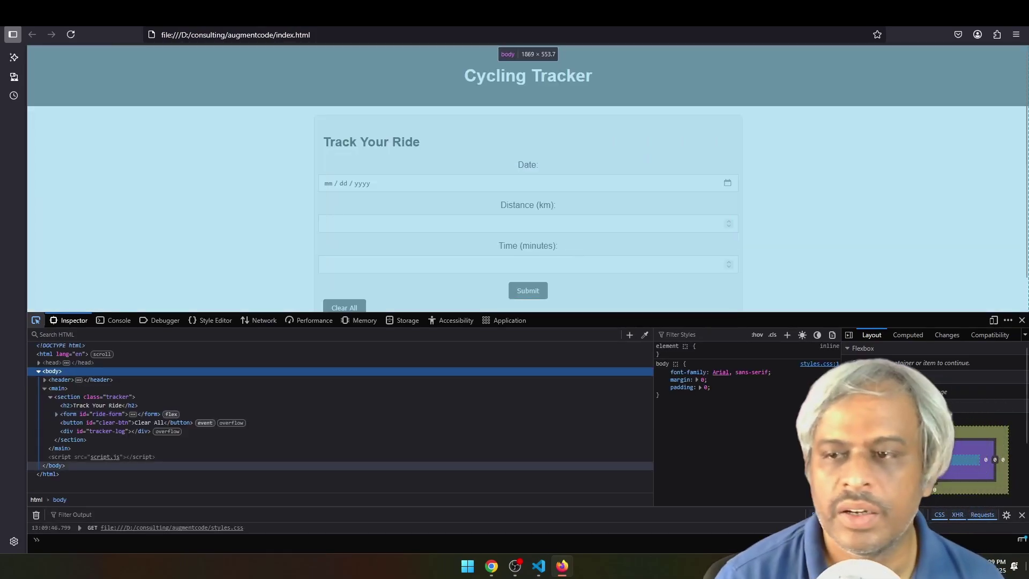
{"action": "left_click", "coordinate": [1021, 320]}
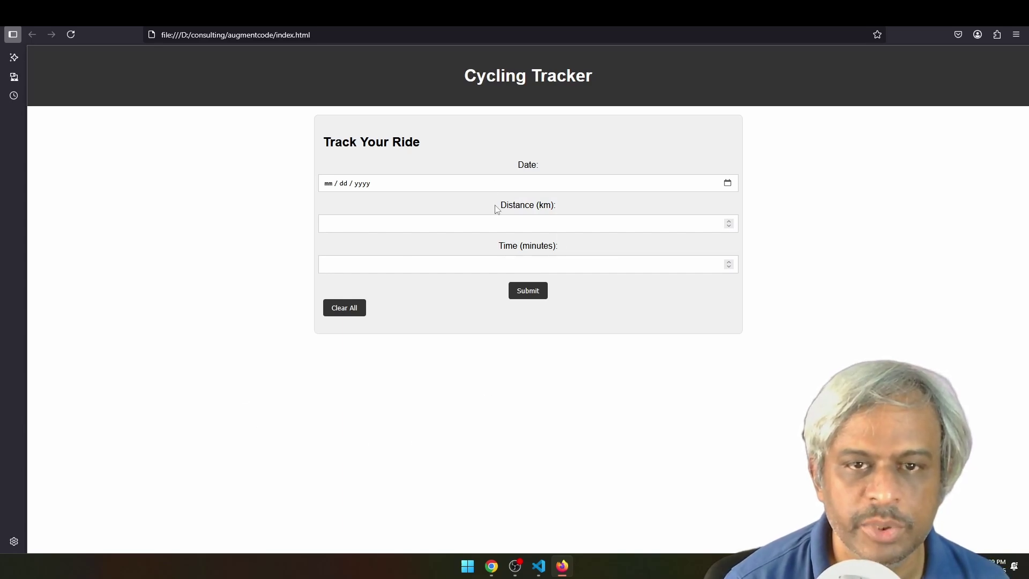
Submit a test ride dated 10/10/2025 with a distance of 25 km and a time of 25 minutes, and highlight its log entry
{"action": "left_click", "coordinate": [501, 187]}
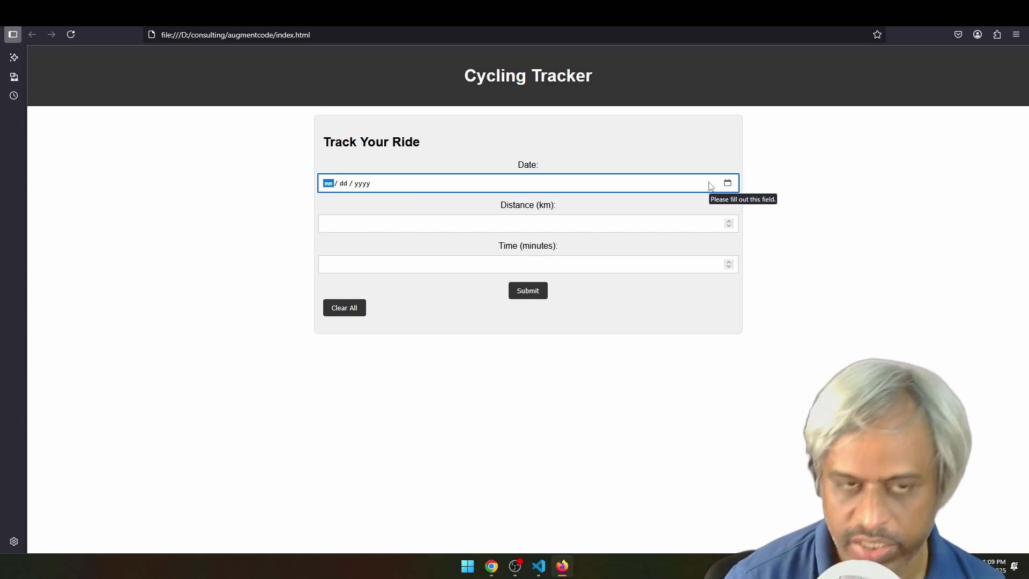
{"action": "type", "text": "10102"}
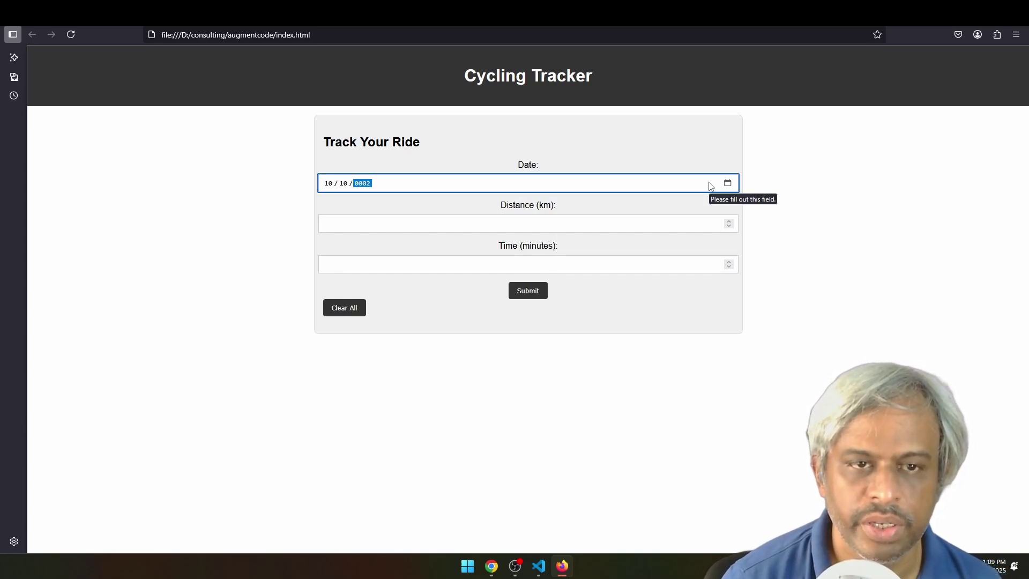
{"action": "key", "text": "Tab"}
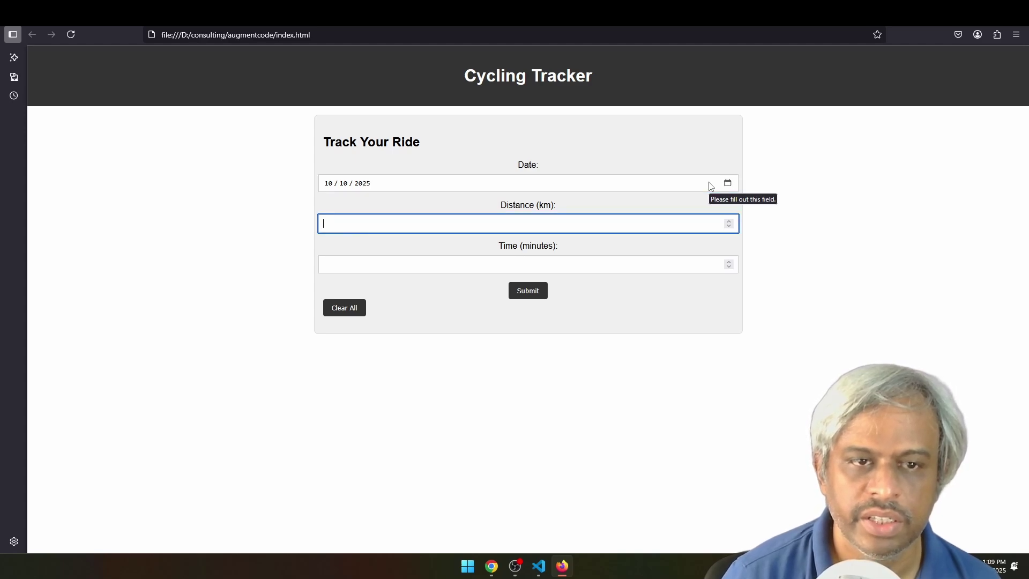
{"action": "key", "text": "Tab"}
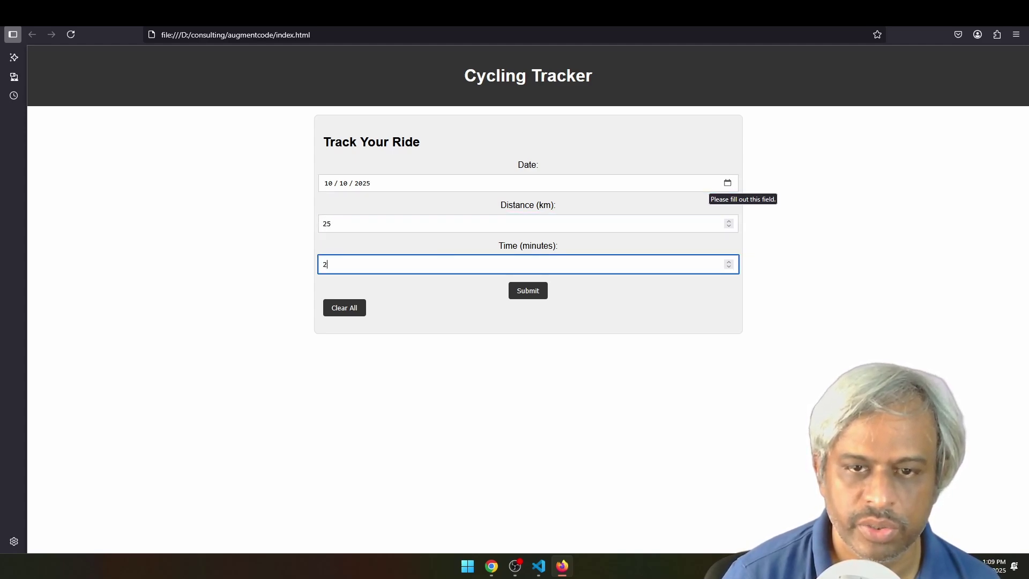
{"action": "left_click", "coordinate": [525, 291]}
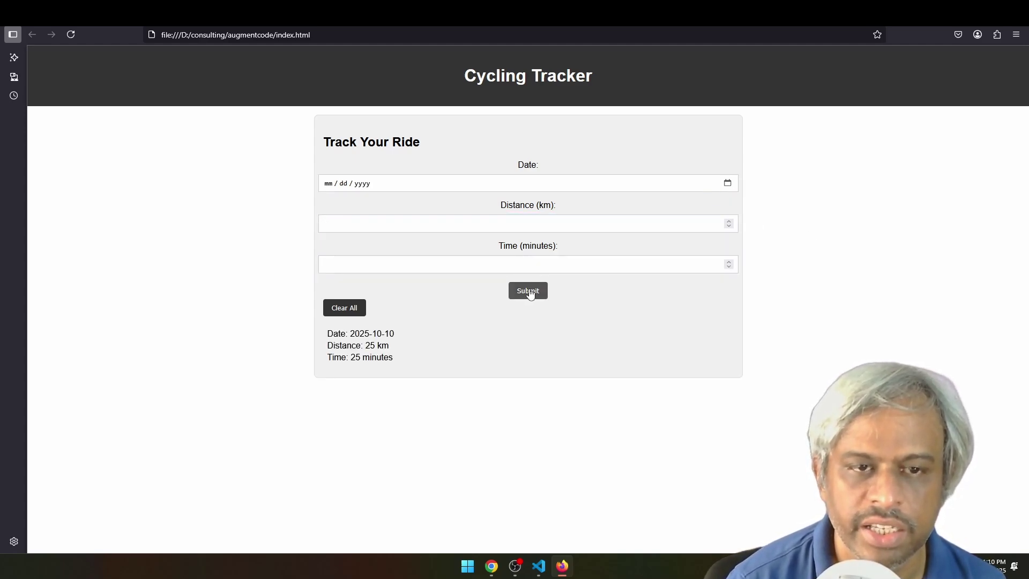
{"action": "left_click_drag", "start_coordinate": [348, 333], "coordinate": [439, 338]}
Switch to the OpenRouter chat in Chrome and write the follow-up request "please make the ui look rich"
{"action": "key", "text": "alt+Tab"}
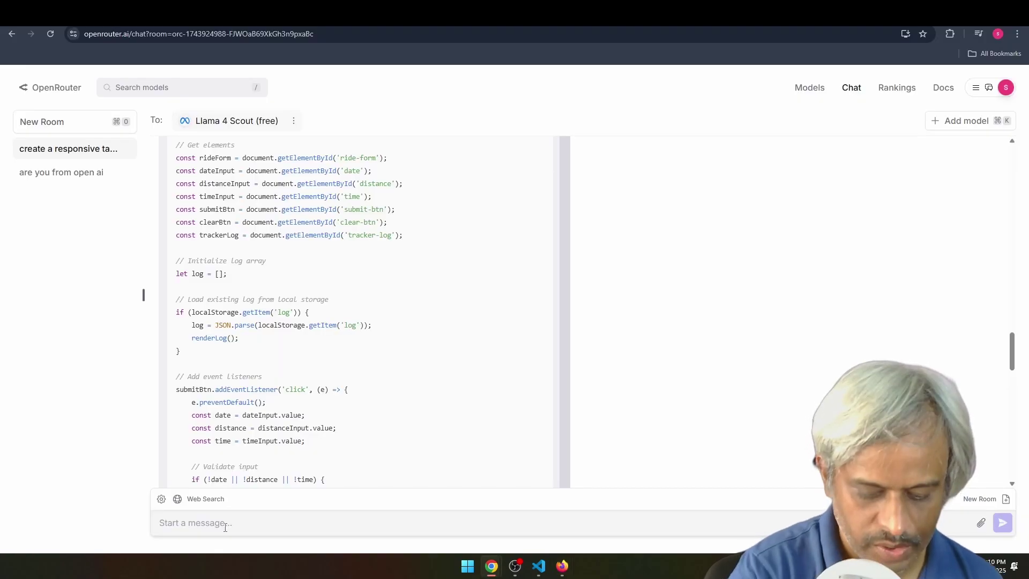
{"action": "type", "text": "please make the ui look rich"}
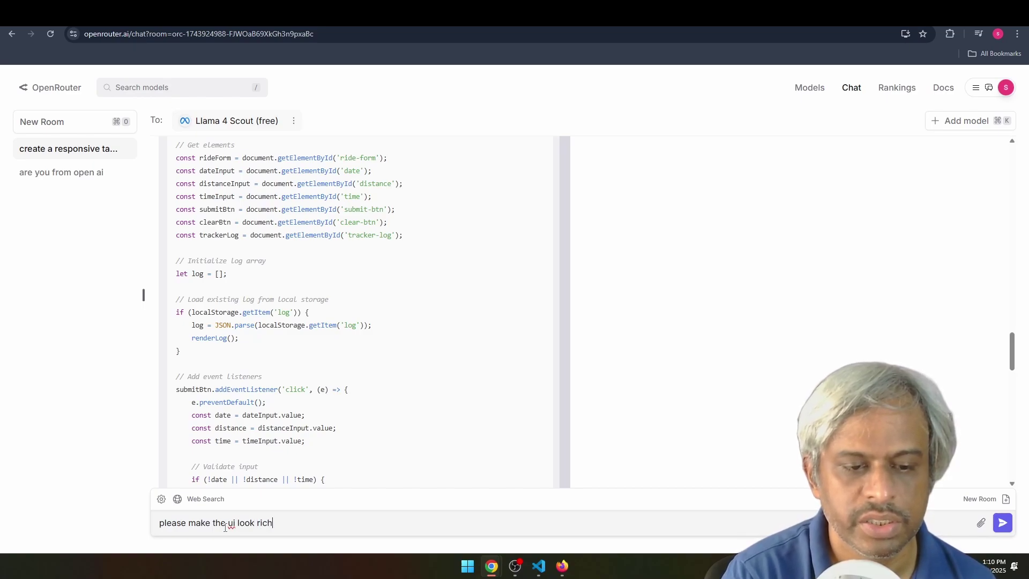
Switch to Firefox, reload the restyled Cycling Tracker page and clear all existing log entries
{"action": "left_click", "coordinate": [538, 566]}
{"action": "left_click", "coordinate": [561, 566]}
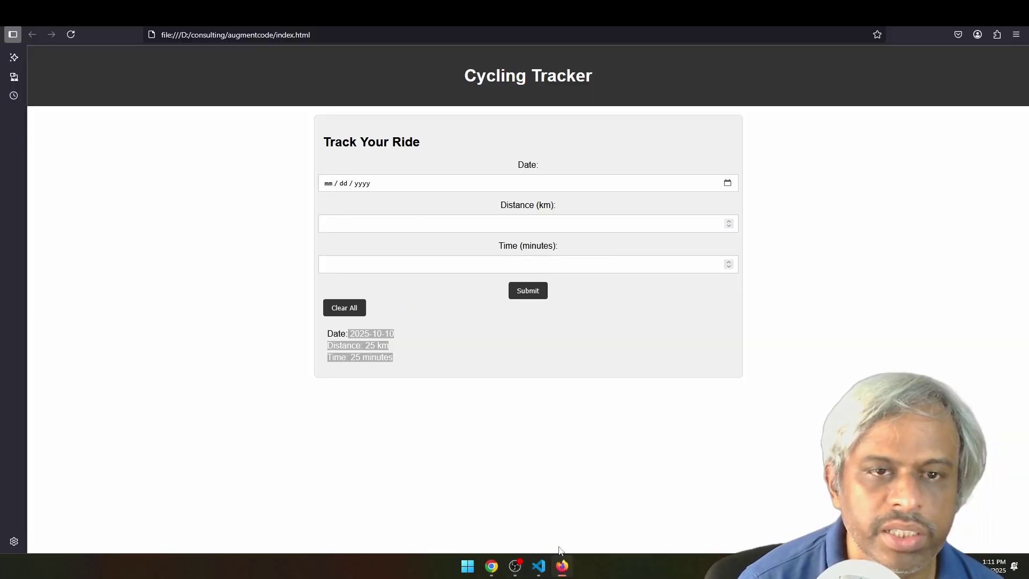
{"action": "key", "text": "F5"}
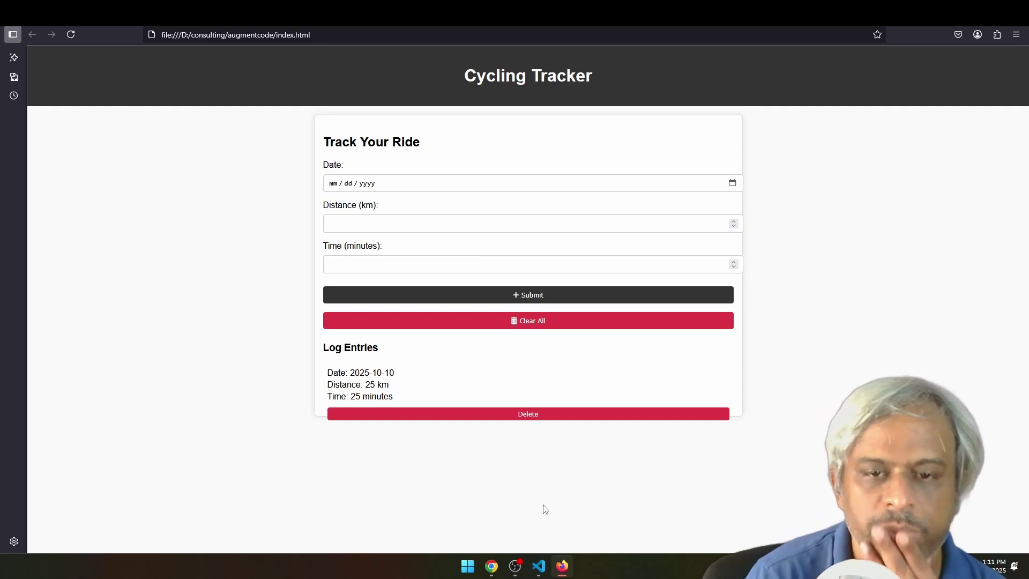
{"action": "left_click", "coordinate": [520, 328]}
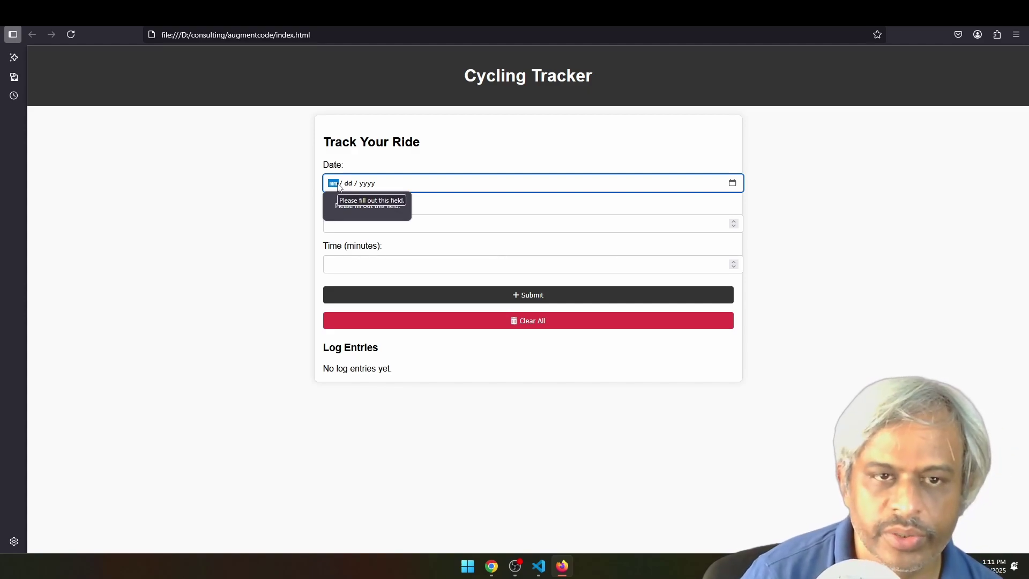
Submit a test ride dated 10/10/2025 with a distance of 25 km and a time of 25 minutes in the restyled tracker
{"action": "type", "text": "10102025"}
{"action": "left_click", "coordinate": [429, 220]}
{"action": "type", "text": "25"}
{"action": "left_click", "coordinate": [420, 267]}
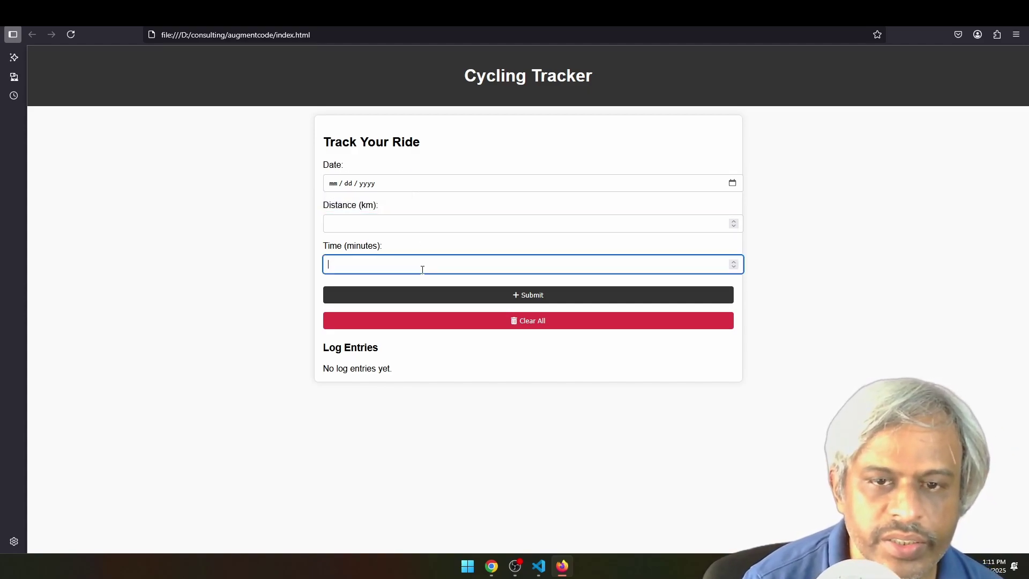
{"action": "type", "text": "25"}
{"action": "left_click", "coordinate": [568, 295]}
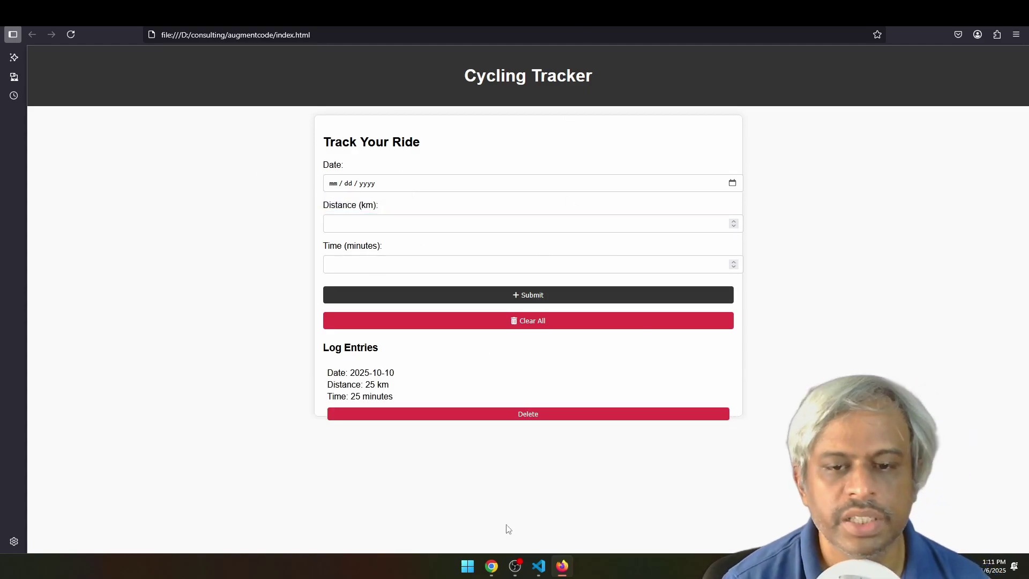
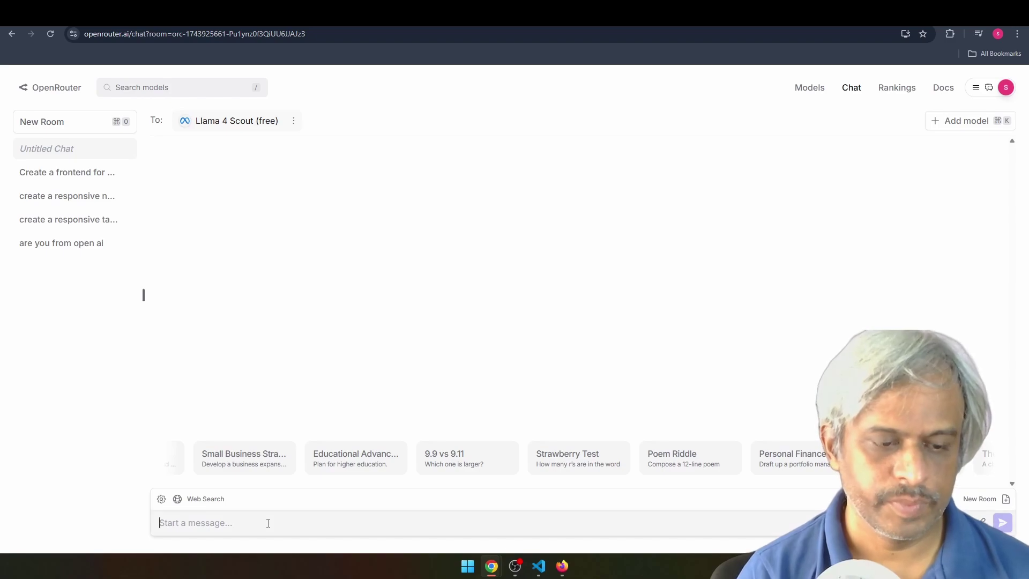
Ask Llama 4 Scout to create a Python program, runnable in the terminal, that simulates a Mars rover people navigate with the keyboard's arrow keys
{"action": "type", "text": "create a p"}
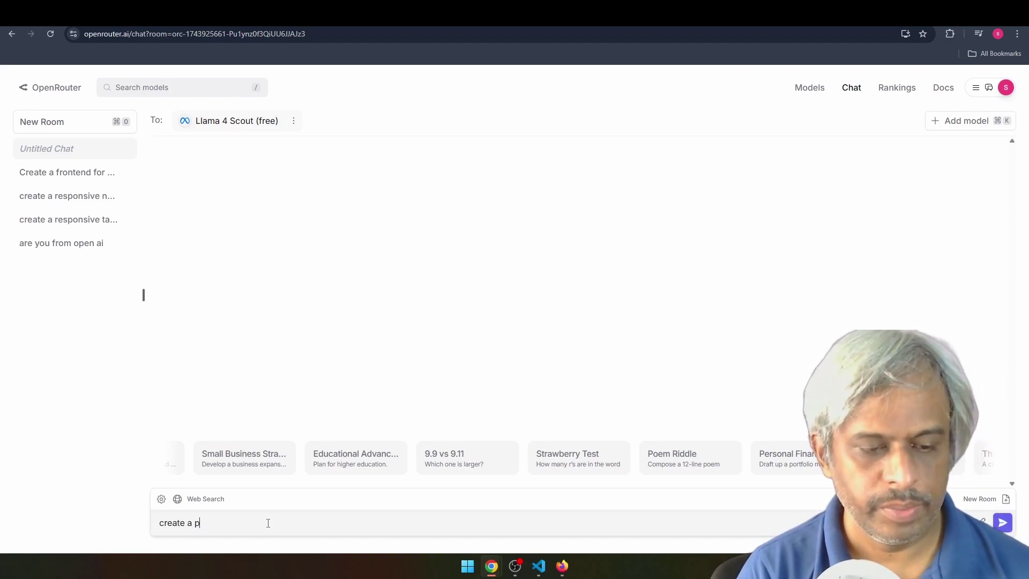
{"action": "type", "text": "ython pgr"}
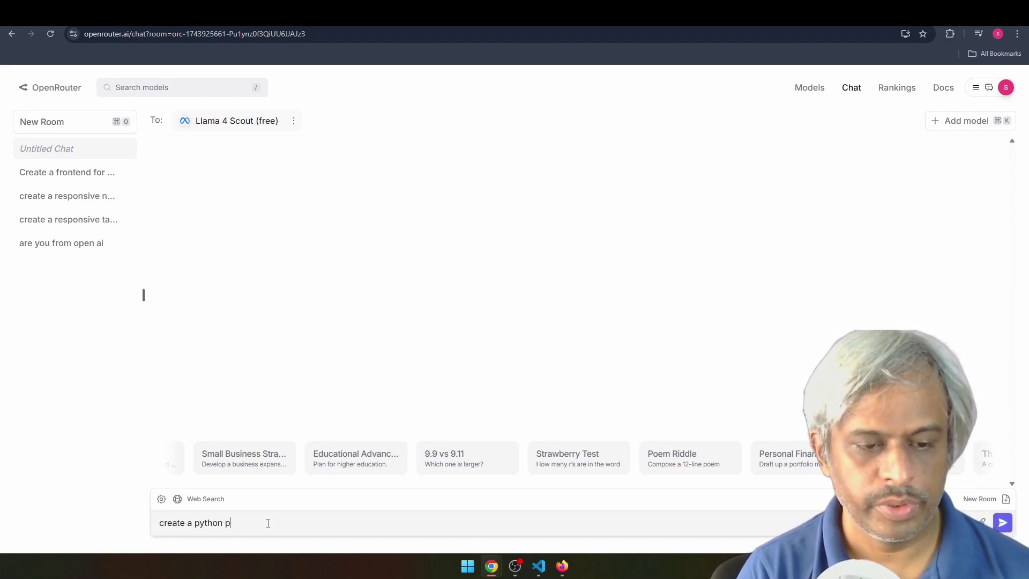
{"action": "type", "text": "o"}
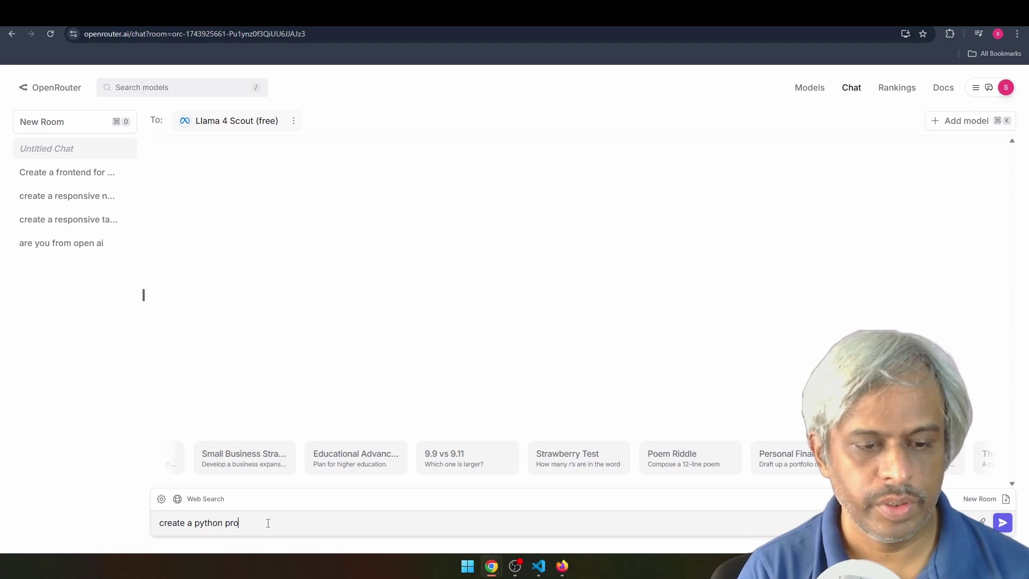
{"action": "type", "text": "gam that ca"}
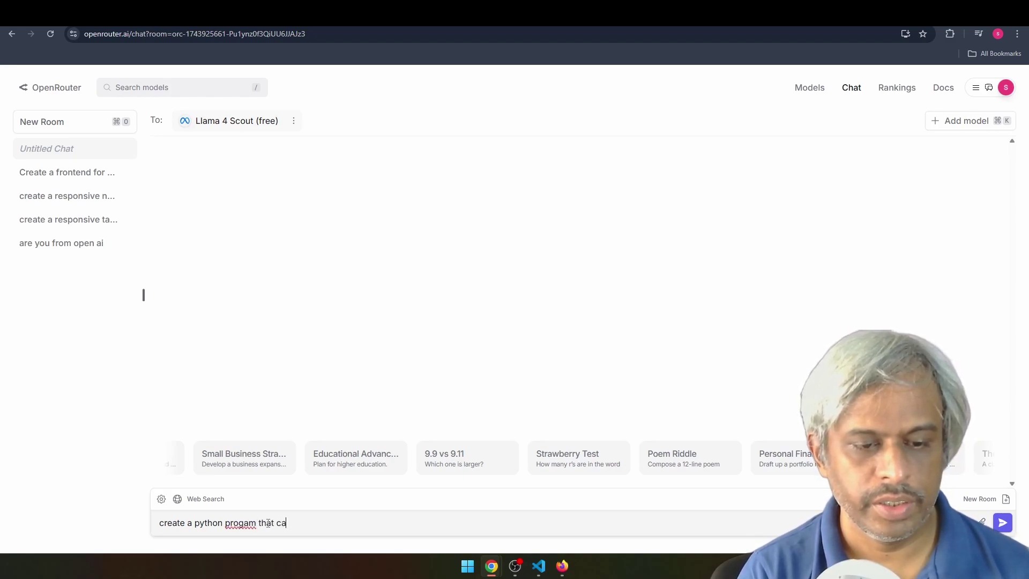
{"action": "type", "text": "n be run in "}
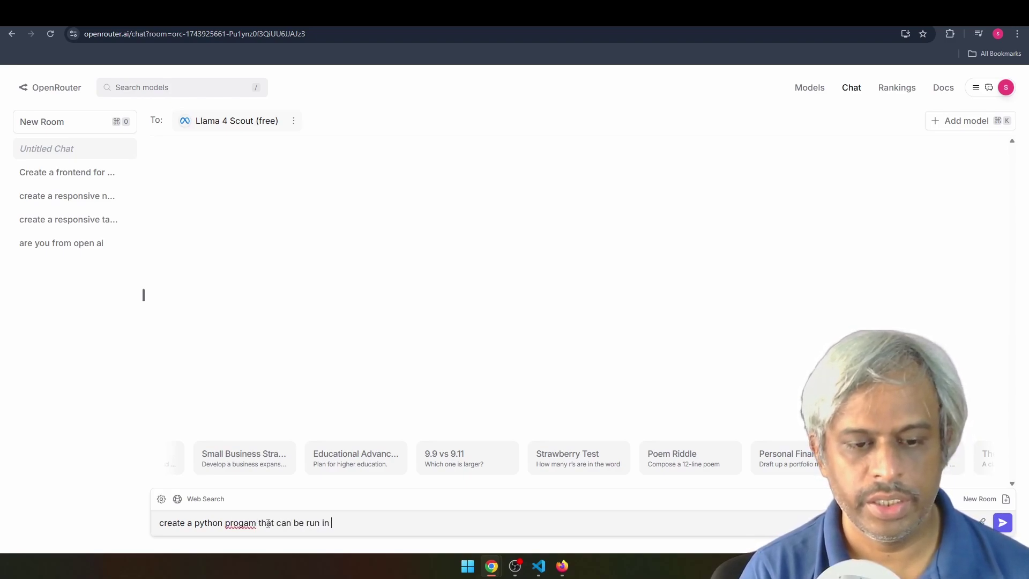
{"action": "type", "text": "terminal"}
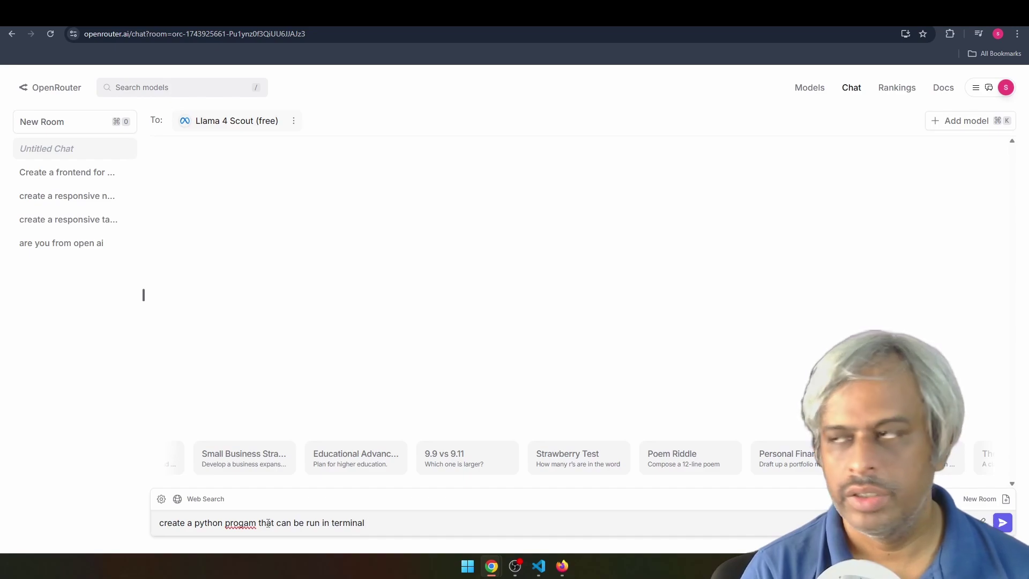
{"action": "type", "text": " wh"}
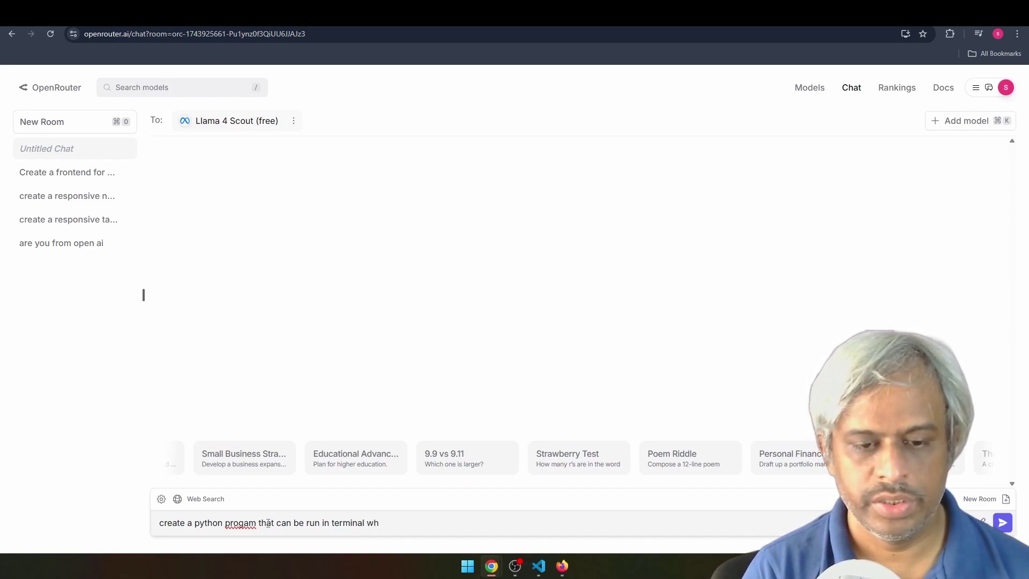
{"action": "type", "text": "oich simulates "}
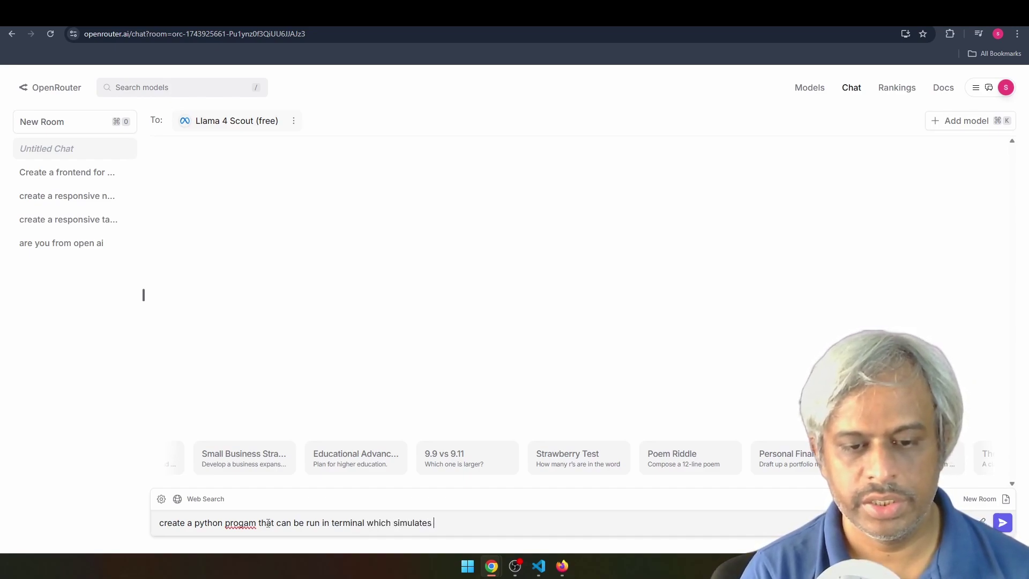
{"action": "type", "text": "mars rover and "}
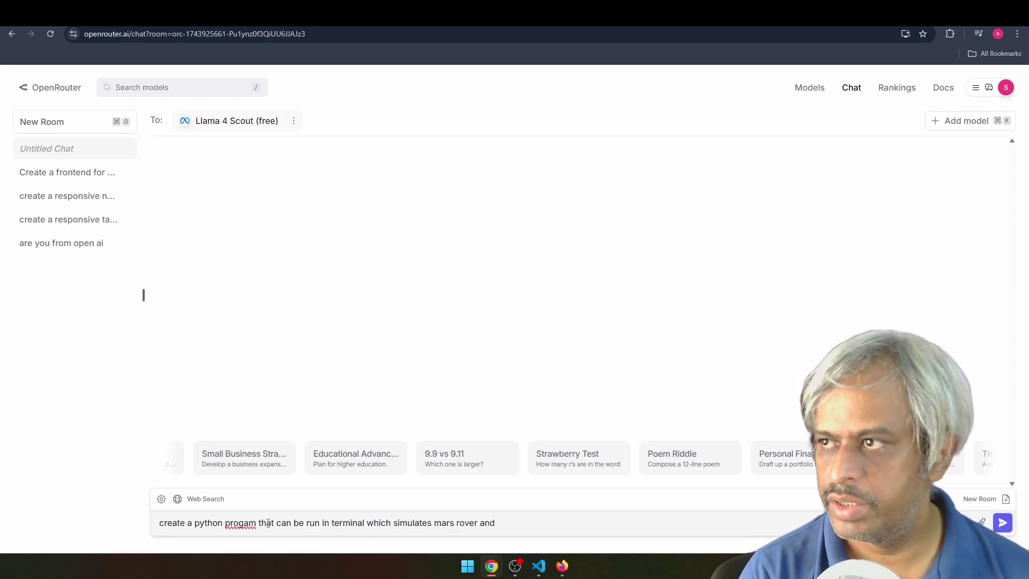
{"action": "type", "text": "peop"}
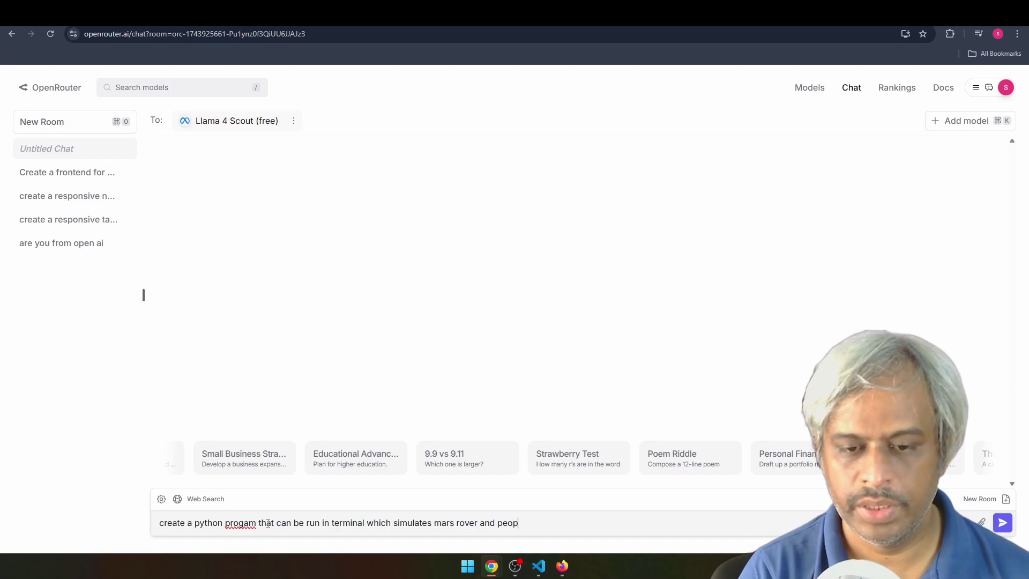
{"action": "type", "text": "le ca n n"}
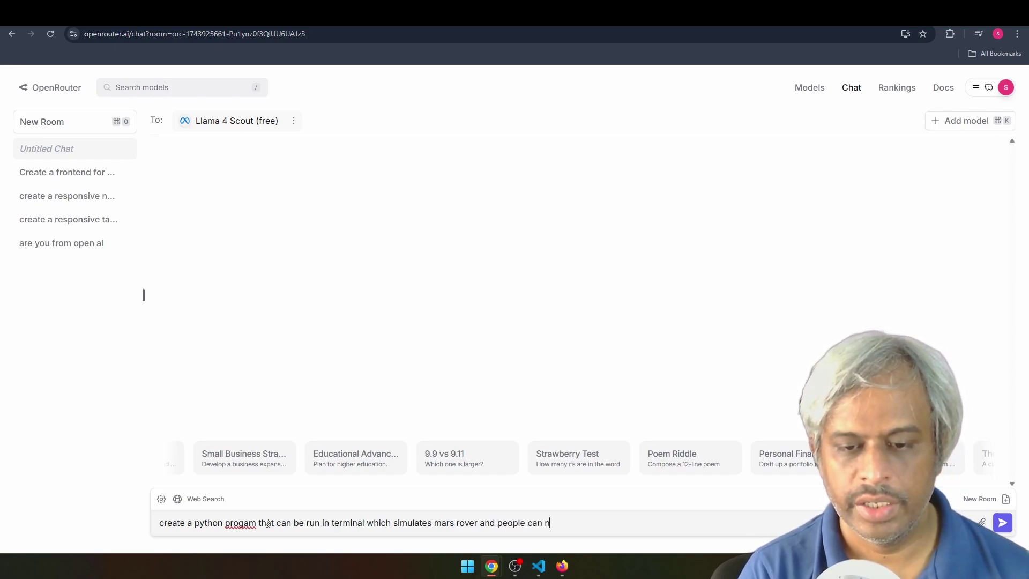
{"action": "type", "text": "avigate it w"}
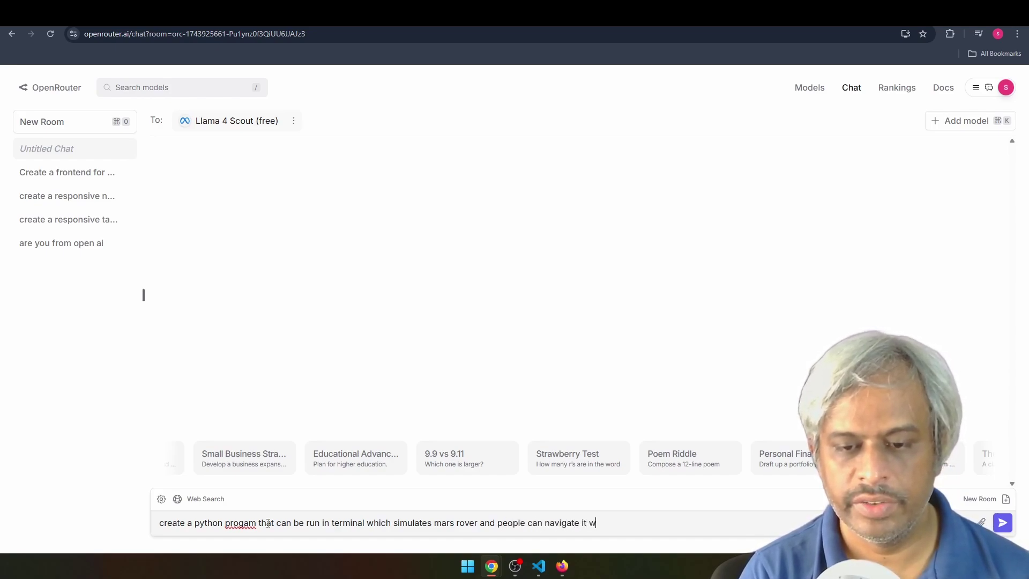
{"action": "type", "text": "ith the arrow "}
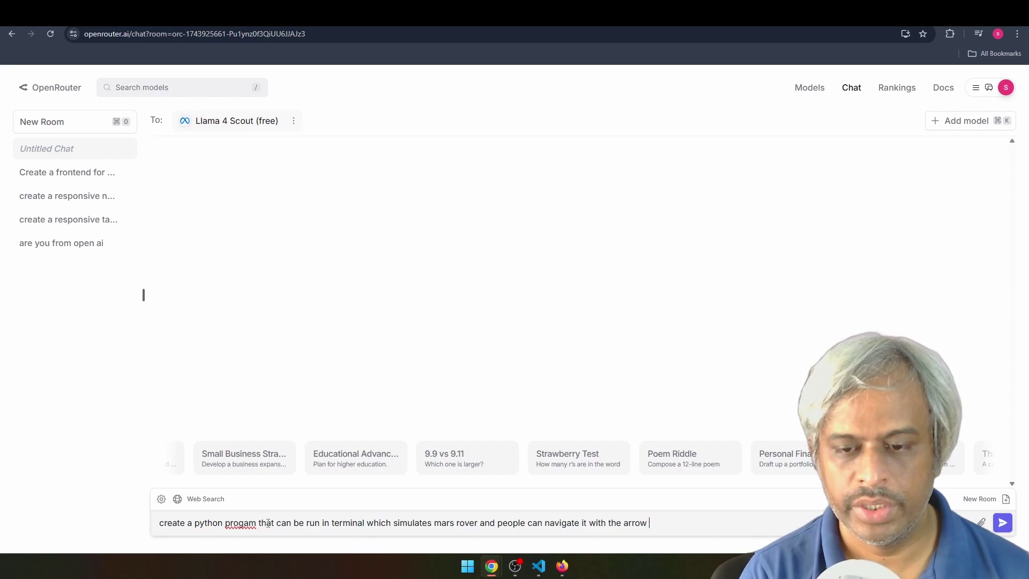
{"action": "type", "text": "keys from the "}
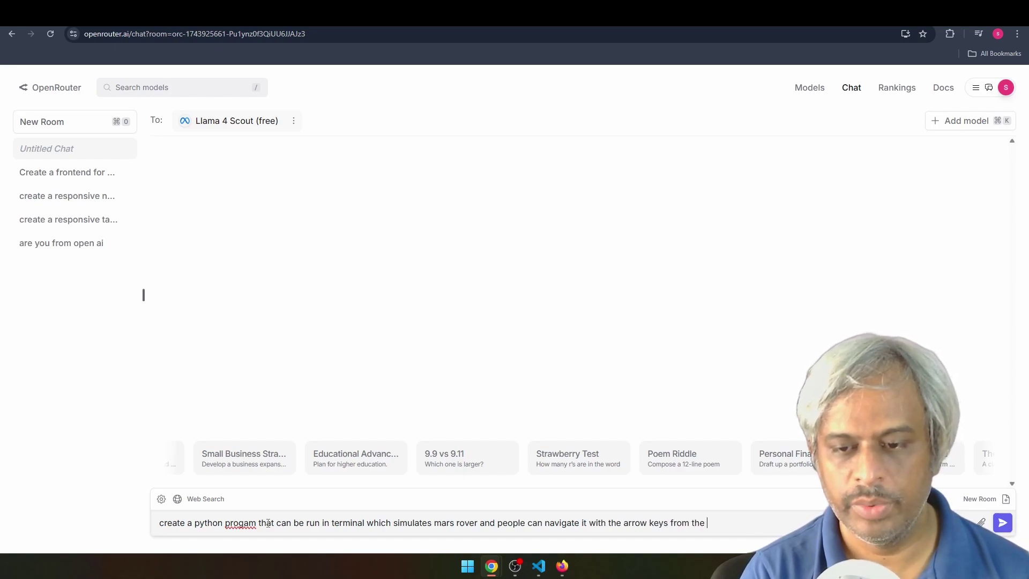
{"action": "type", "text": "e"}
{"action": "key", "text": "BackSpace"}
{"action": "type", "text": "keyb"}
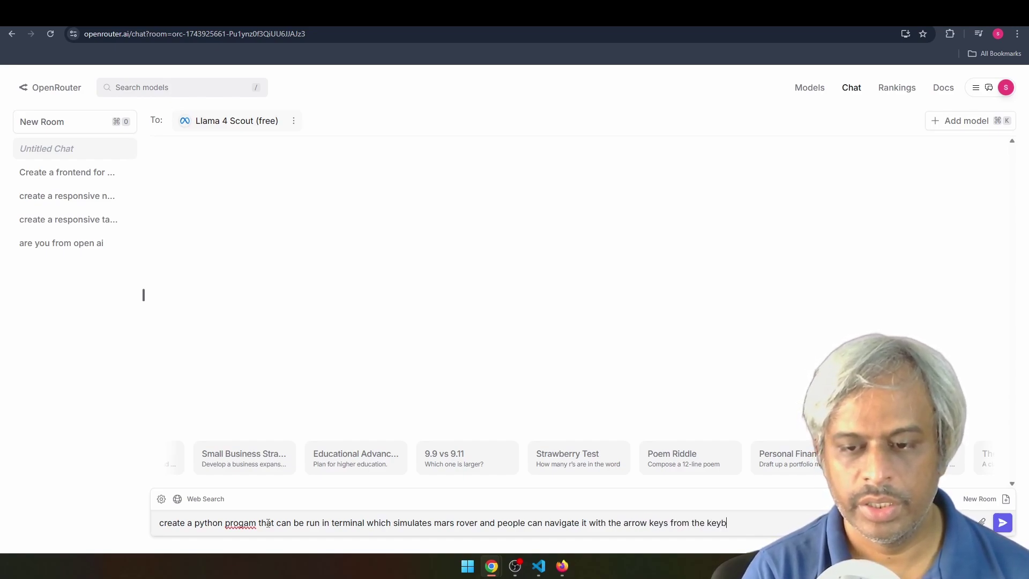
{"action": "type", "text": "oard"}
{"action": "key", "text": "Return"}
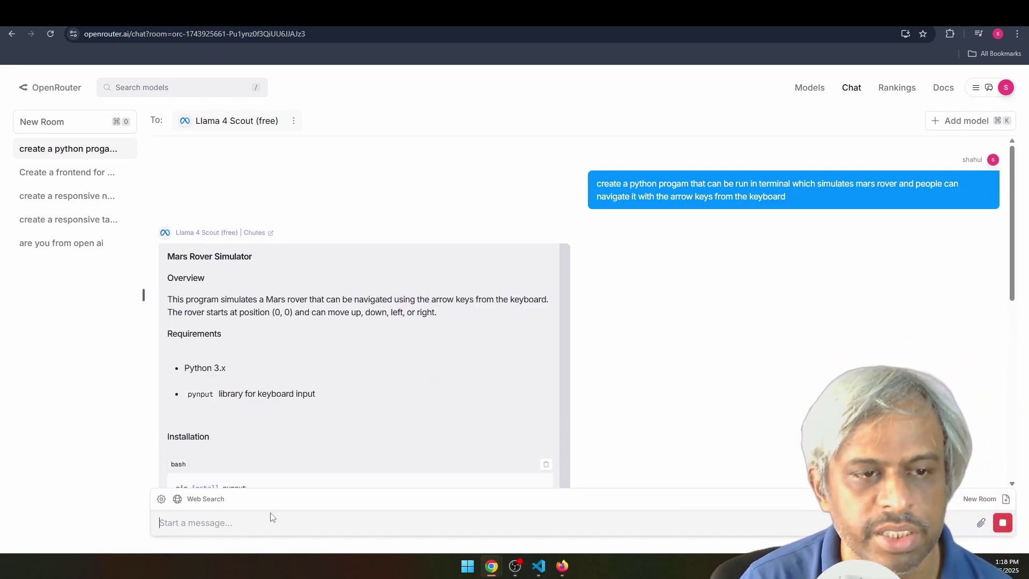
Review the generated Mars Rover Simulator code and its run instructions, and copy the Python code block
{"action": "scroll", "coordinate": [256, 382], "scroll_direction": "down", "scroll_amount": 6}
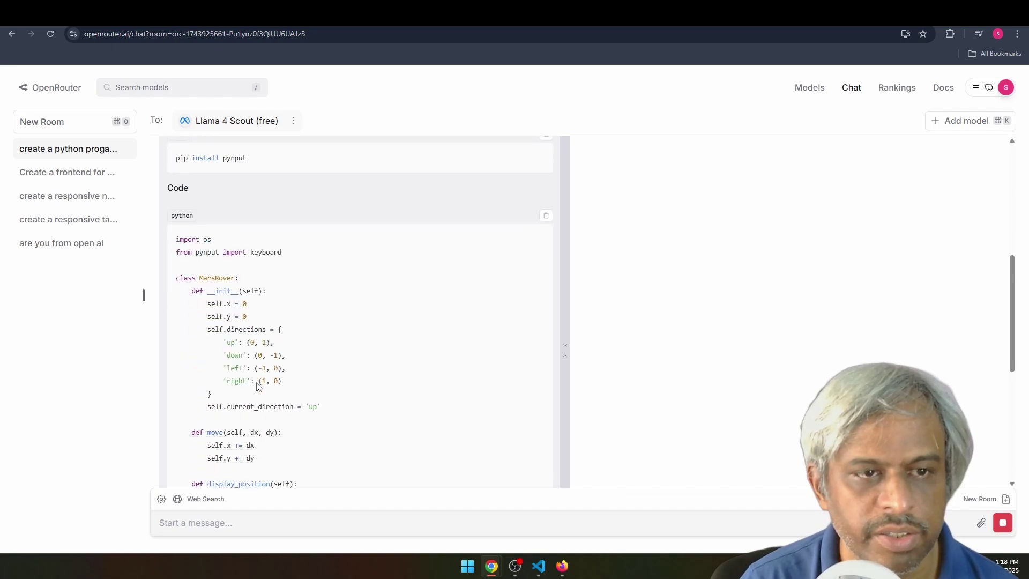
{"action": "scroll", "coordinate": [257, 386], "scroll_direction": "down", "scroll_amount": 7}
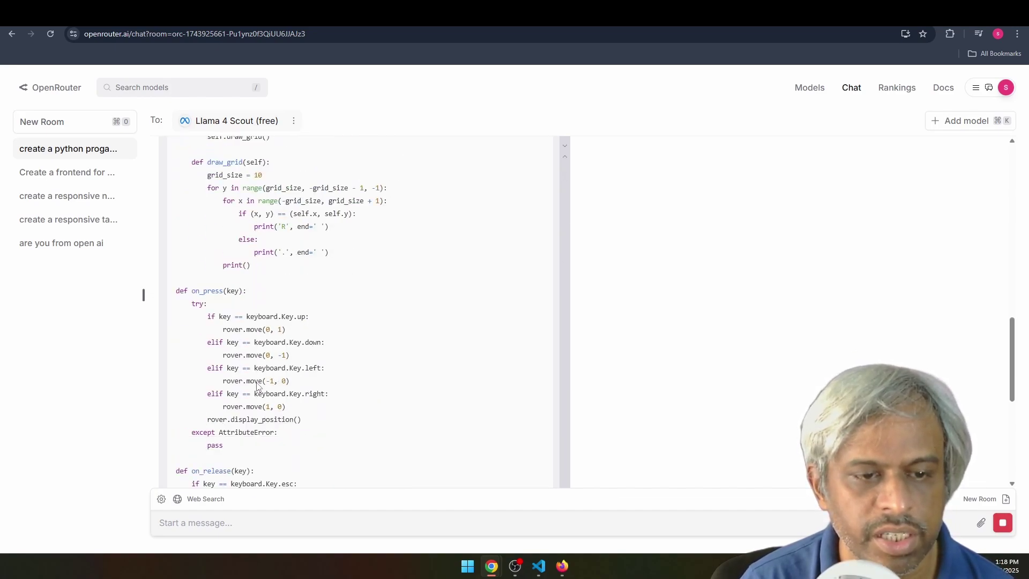
{"action": "scroll", "coordinate": [257, 385], "scroll_direction": "down", "scroll_amount": 3}
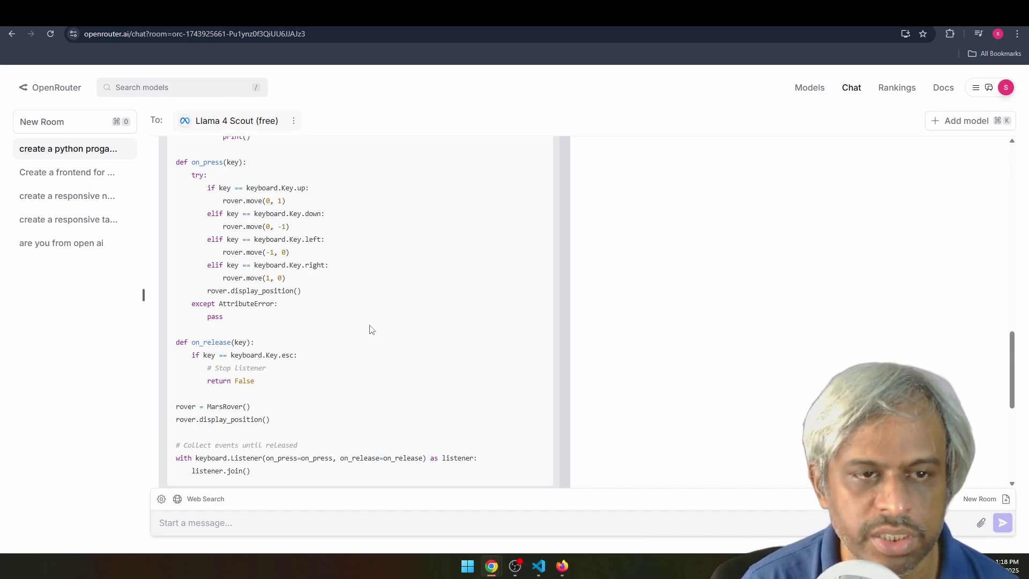
{"action": "scroll", "coordinate": [372, 329], "scroll_direction": "down", "scroll_amount": 6}
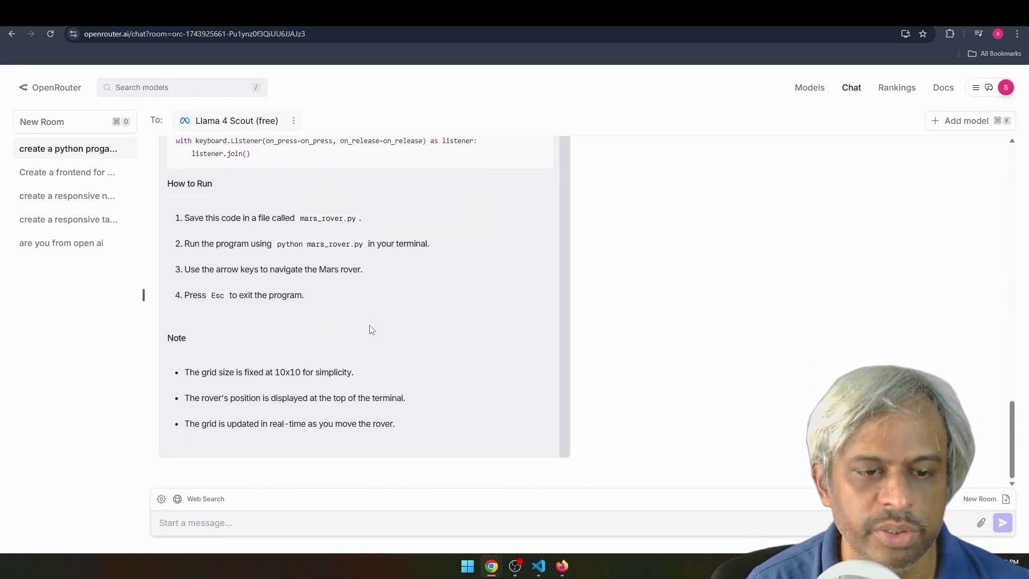
{"action": "scroll", "coordinate": [371, 329], "scroll_direction": "up", "scroll_amount": 10}
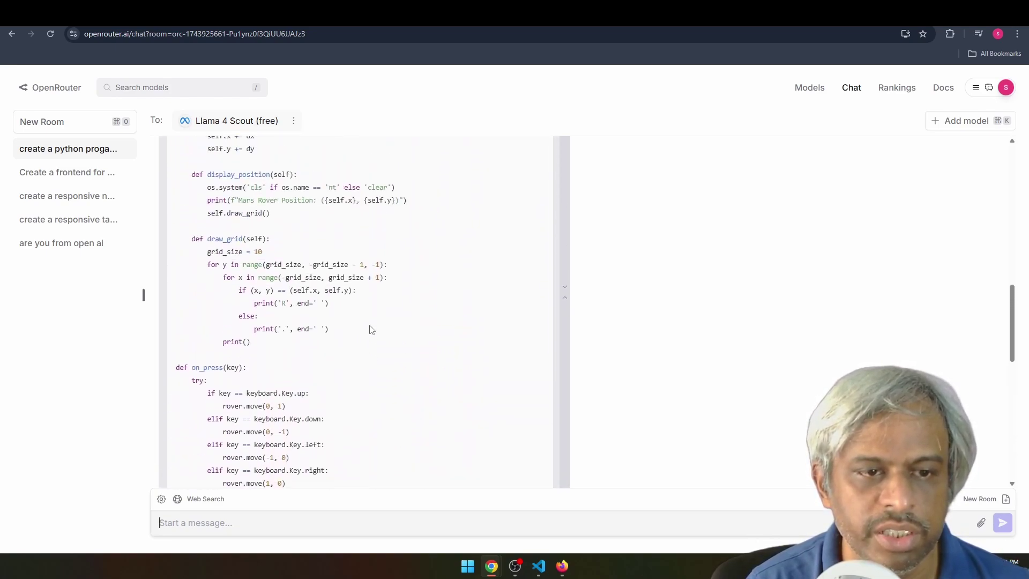
{"action": "scroll", "coordinate": [372, 328], "scroll_direction": "up", "scroll_amount": 8}
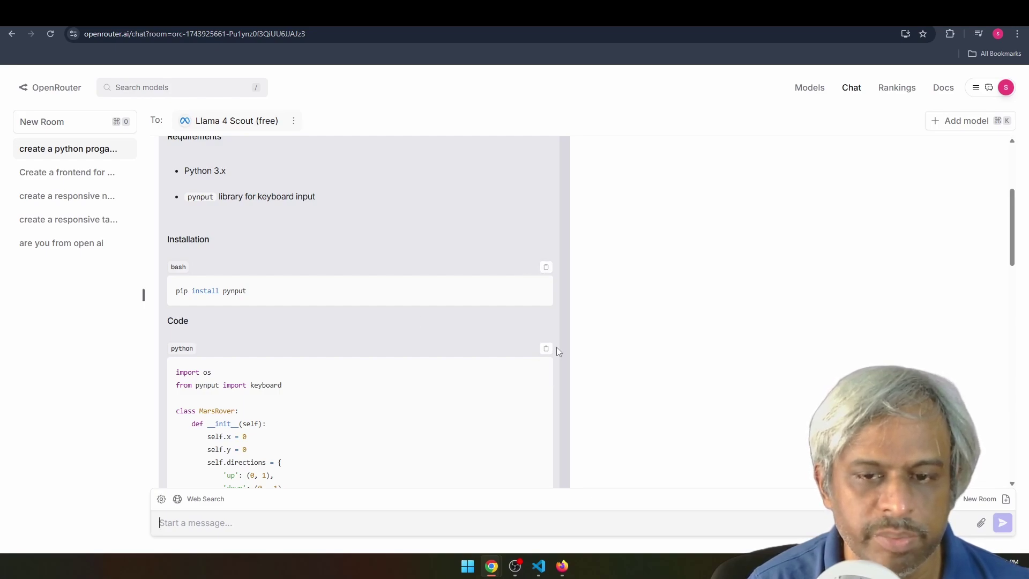
{"action": "left_click", "coordinate": [547, 348]}
Switch to VS Code and run python .\rower.py in the terminal
{"action": "left_click", "coordinate": [539, 566]}
{"action": "type", "text": "r"}
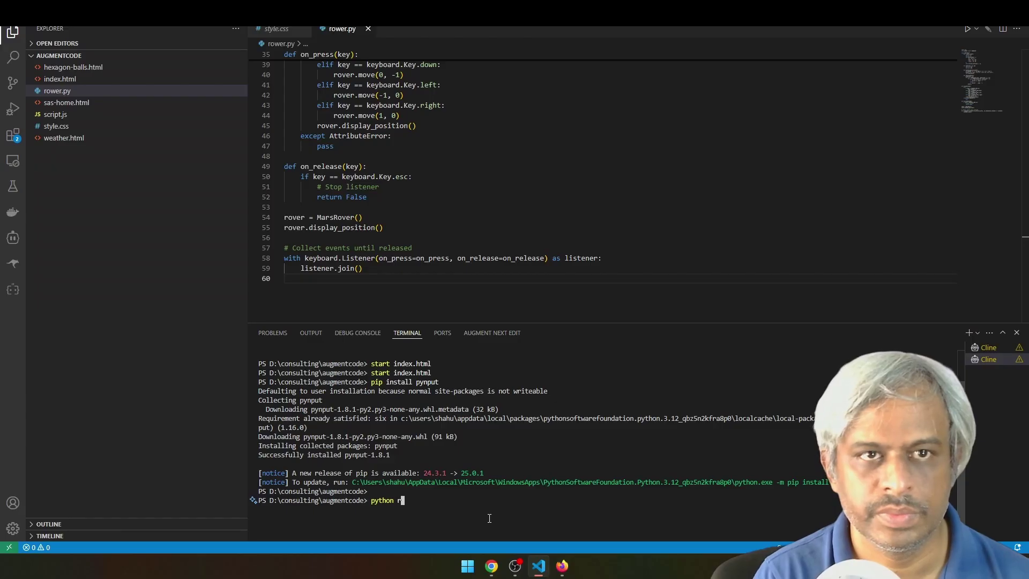
{"action": "key", "text": "BackSpace"}
{"action": "type", "text": ".\\rower.py"}
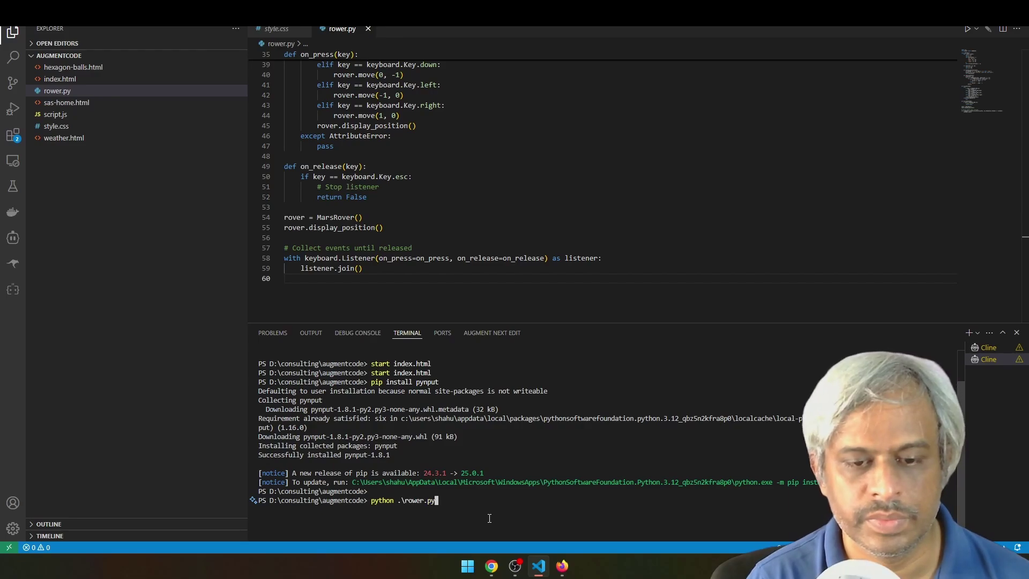
{"action": "key", "text": "Return"}
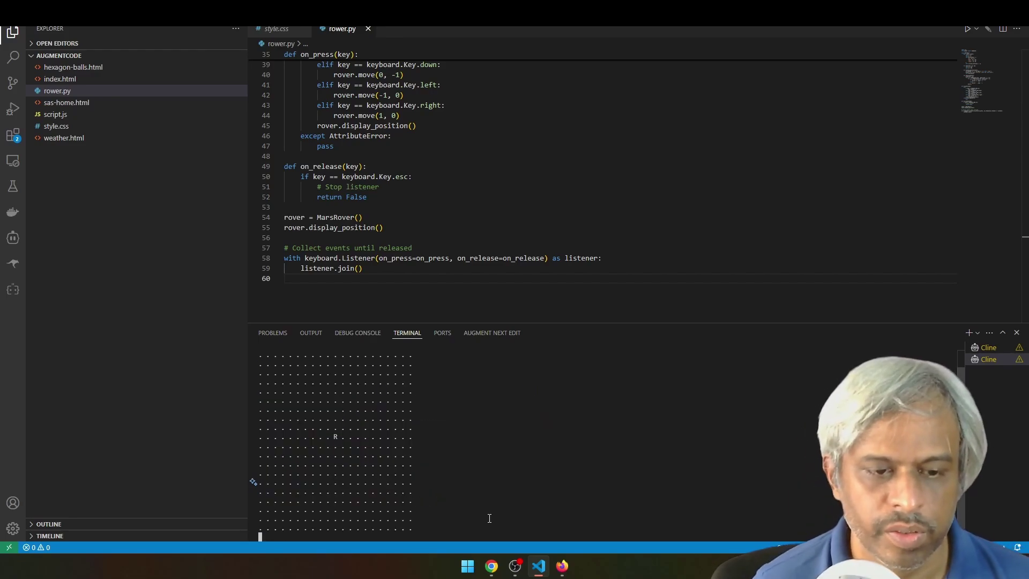
Test the rover's navigation by moving it two cells up and three cells right on the grid, and steering it back down
{"action": "key", "text": "Up"}
{"action": "key", "text": "Up"}
{"action": "key", "text": "Right"}
{"action": "key", "text": "Right"}
{"action": "key", "text": "Right"}
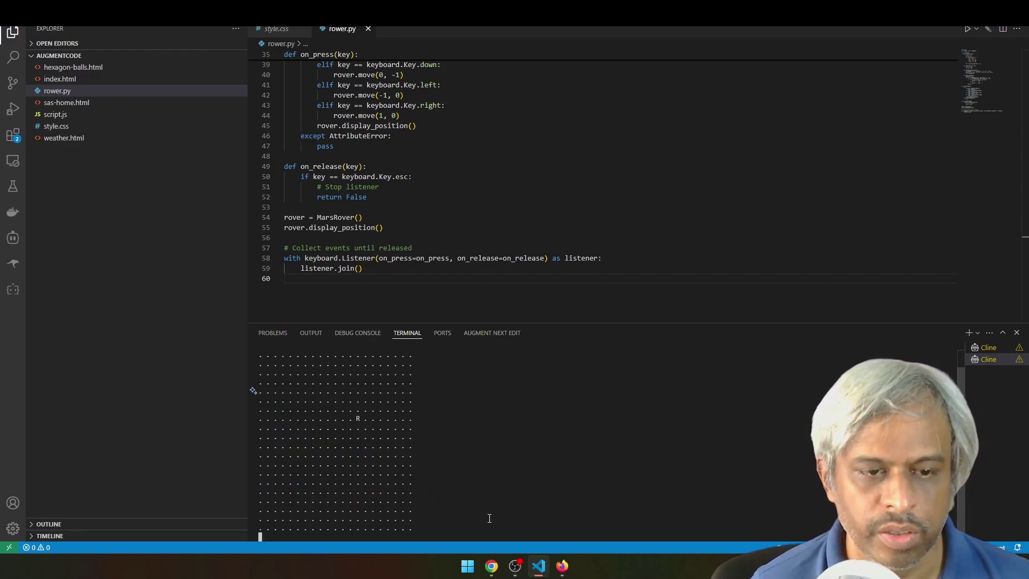
{"action": "key", "text": "Down"}
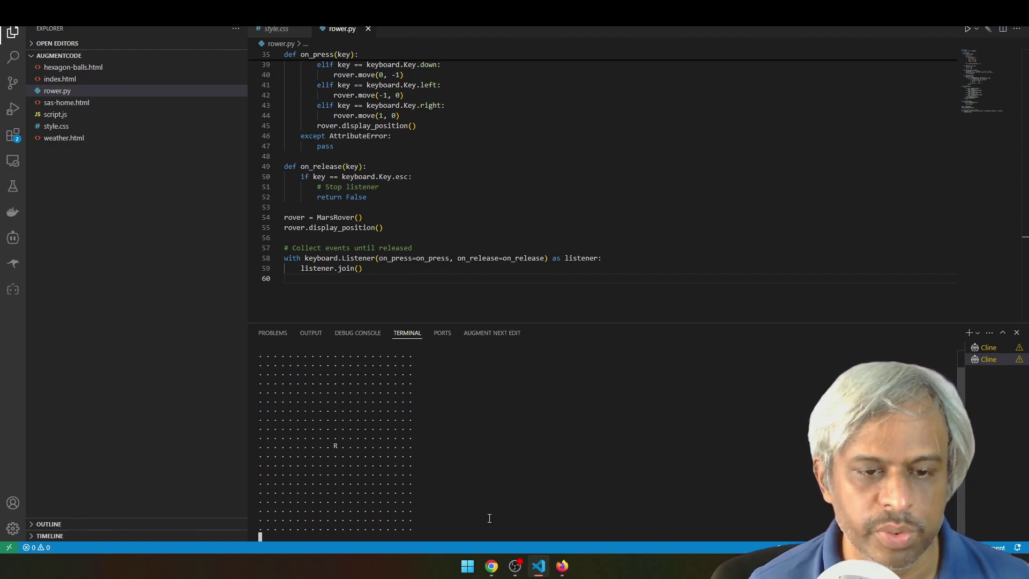
Move the rover two cells left on the terminal grid
{"action": "key", "text": "Left"}
{"action": "key", "text": "Left"}
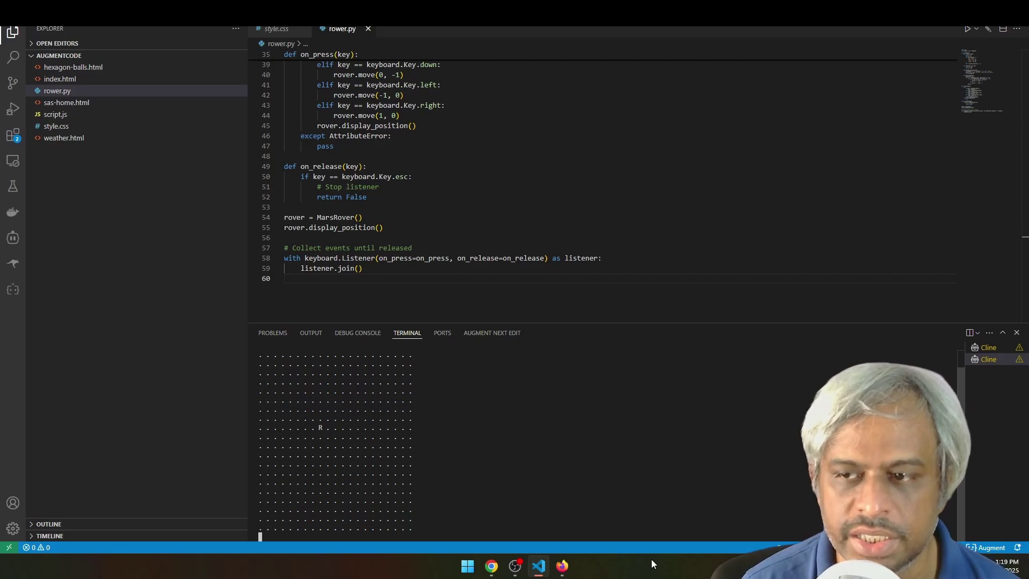
Switch to OpenRouter in Chrome, start a new chat room with Llama 4 Scout (free), and attach the copied dog picture
{"action": "left_click", "coordinate": [492, 565]}
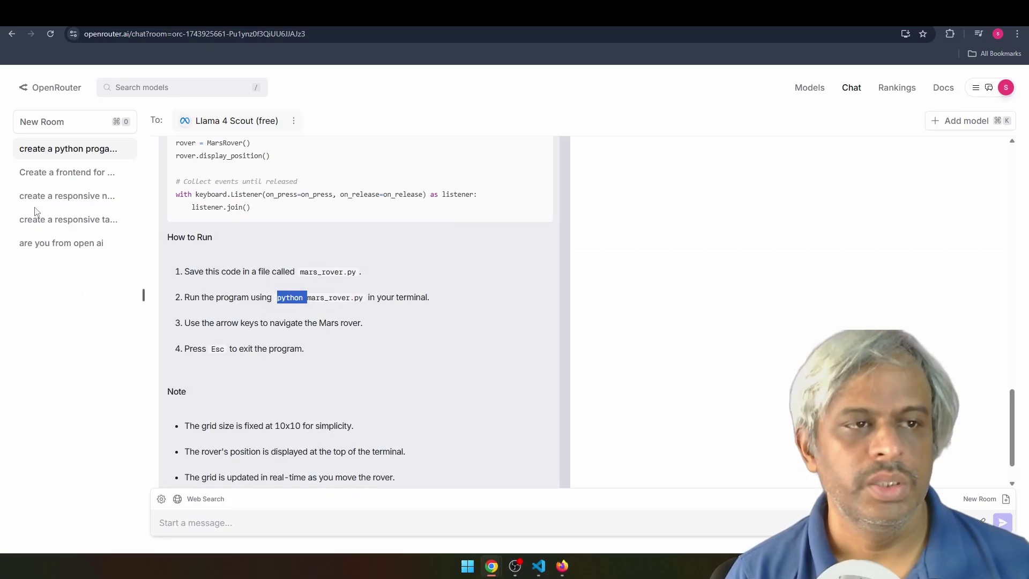
{"action": "left_click", "coordinate": [43, 121]}
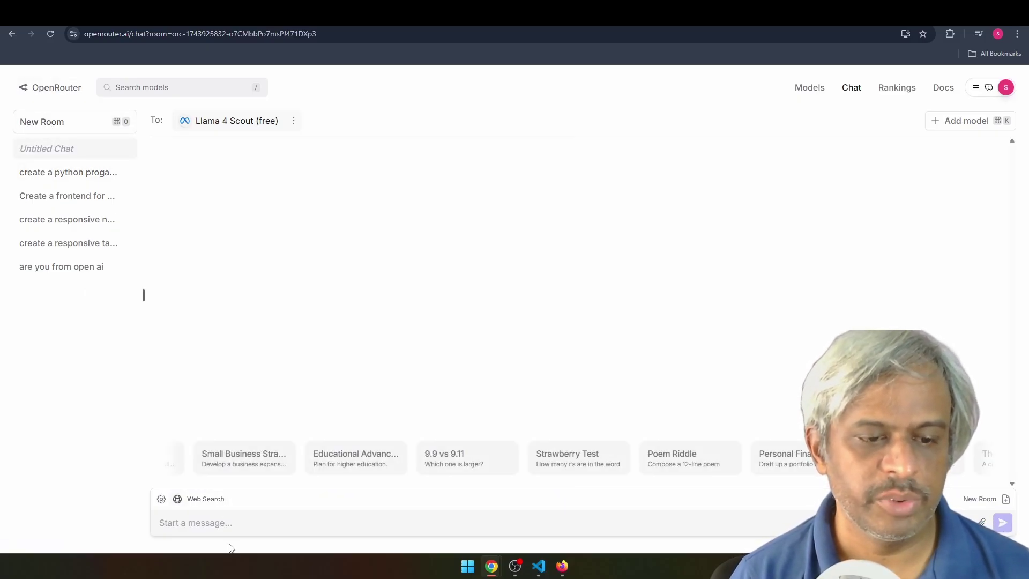
{"action": "left_click", "coordinate": [222, 518]}
{"action": "key", "text": "ctrl+v"}
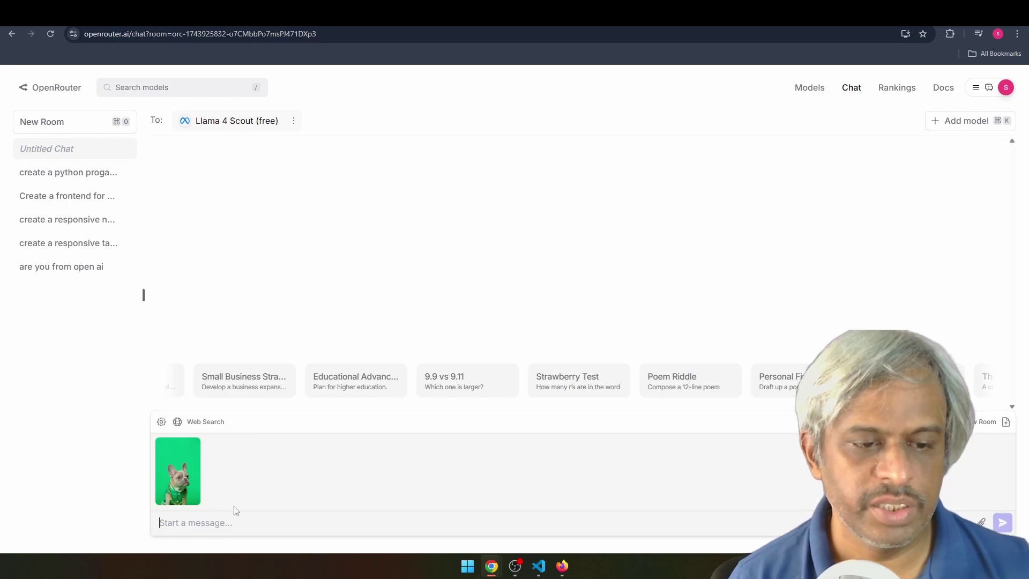
Send the attached dog picture with the prompt "identify the breed of this dog"
{"action": "type", "text": "identifythe"}
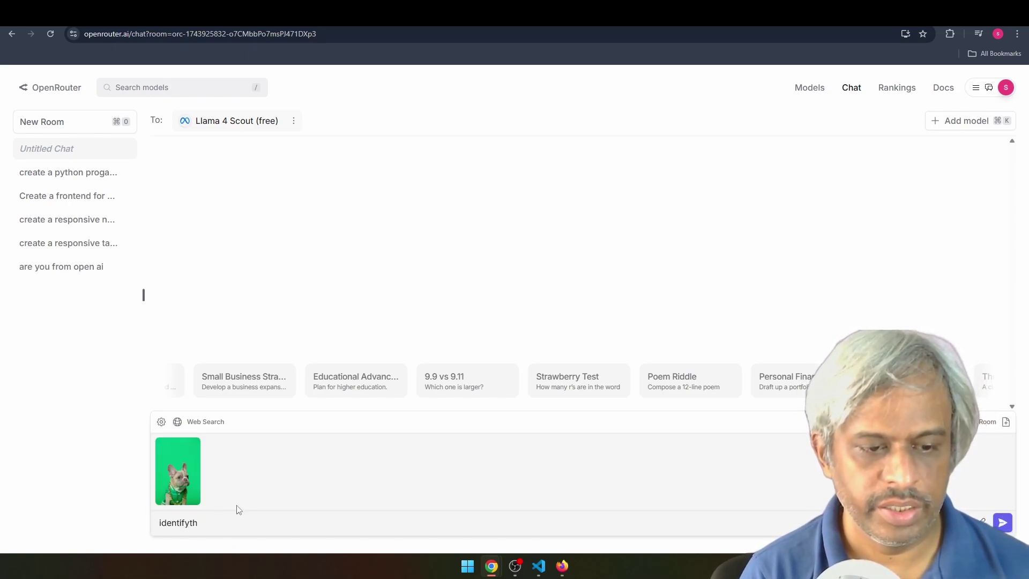
{"action": "key", "text": "BackSpace"}
{"action": "key", "text": "BackSpace"}
{"action": "type", "text": "the bree"}
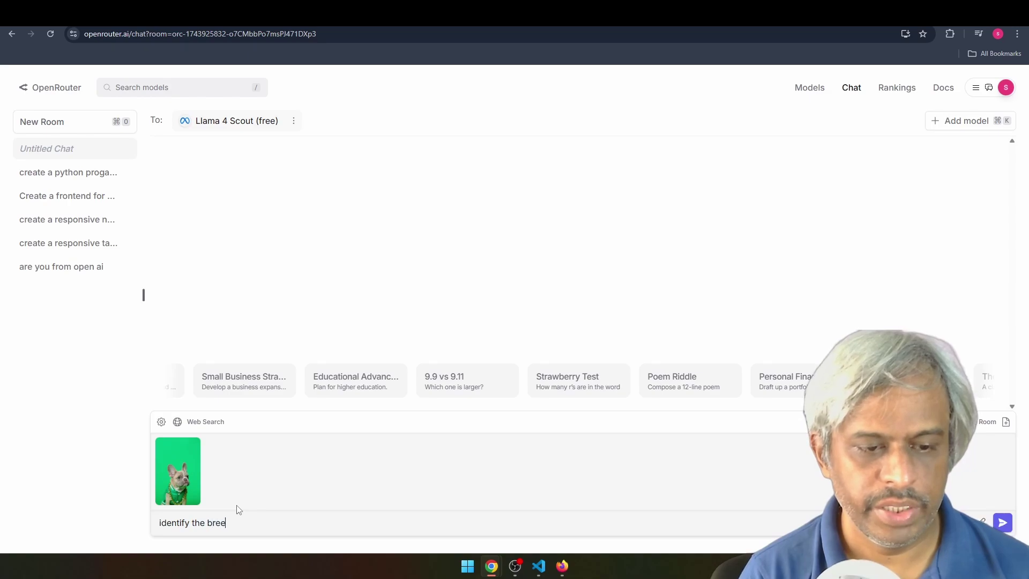
{"action": "type", "text": "d of this"}
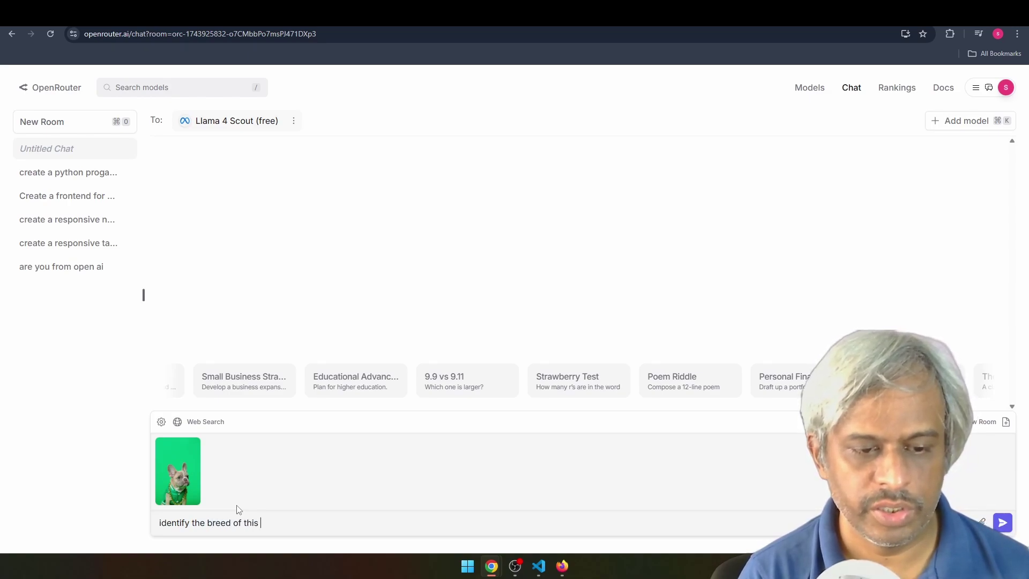
{"action": "type", "text": "dog"}
{"action": "key", "text": "Return"}
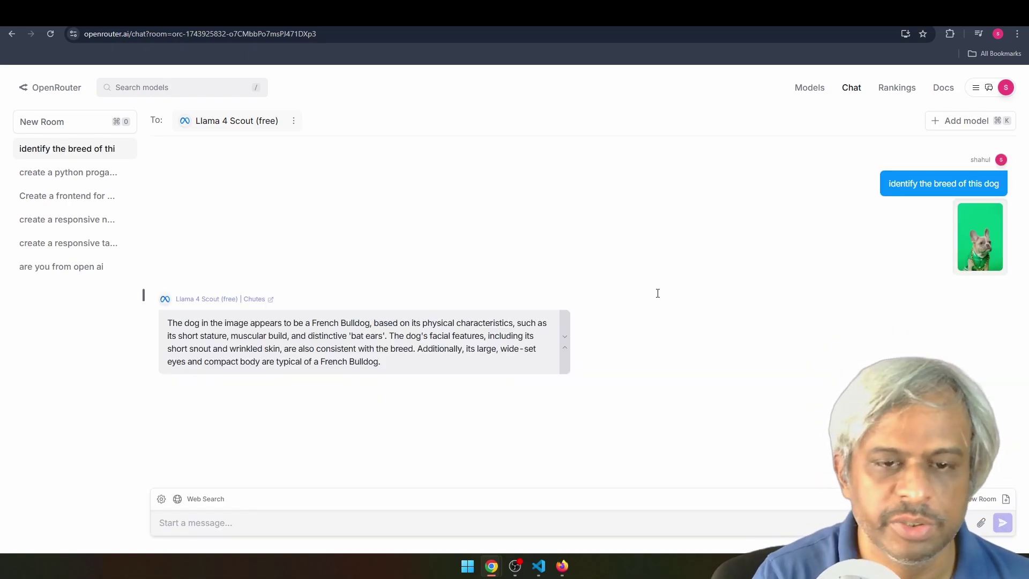
{"action": "mouse_move", "coordinate": [995, 258]}
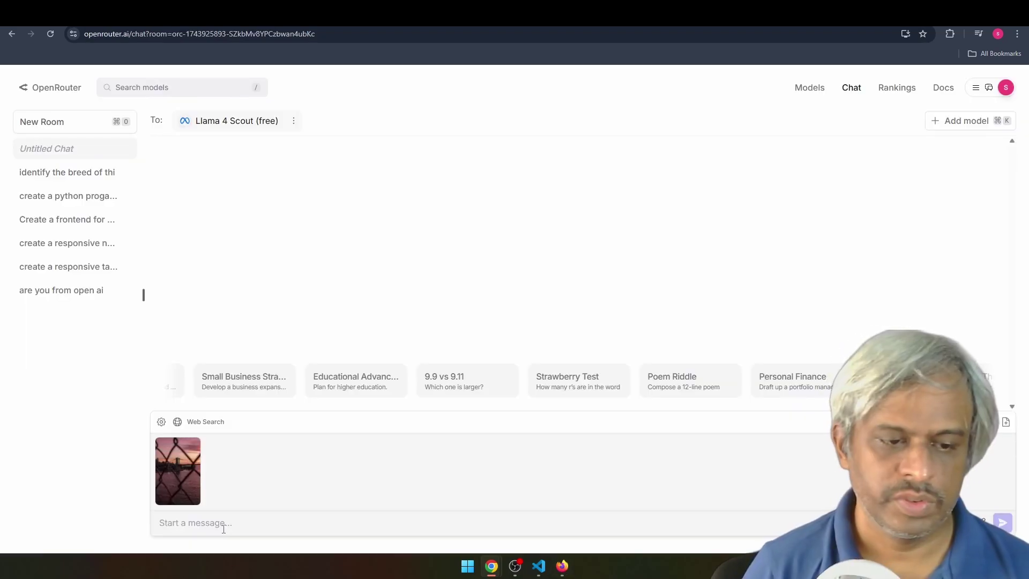
Send the attached sunset bridge photo with the prompt "describe the image"
{"action": "type", "text": "des"}
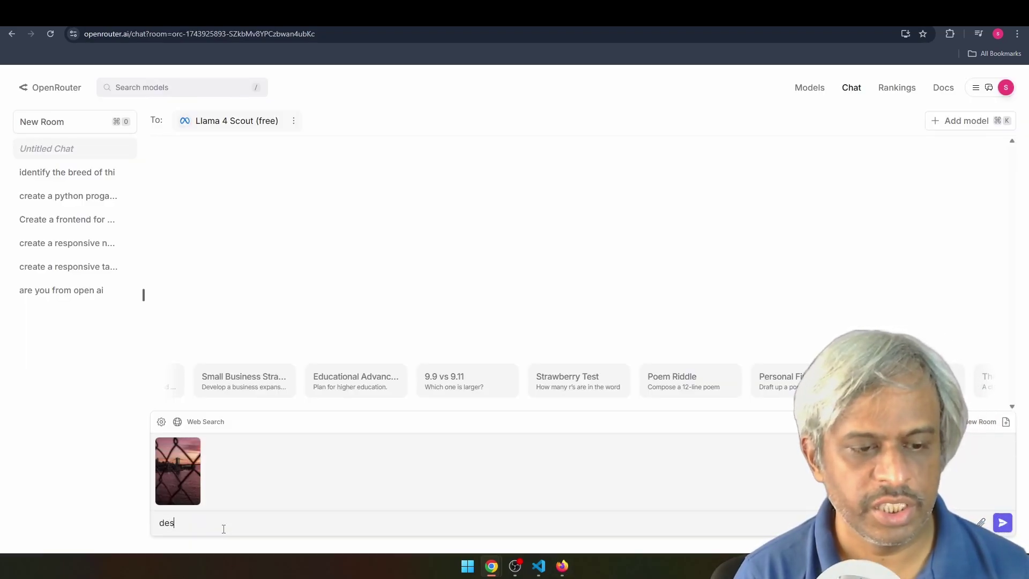
{"action": "type", "text": "cribe th"}
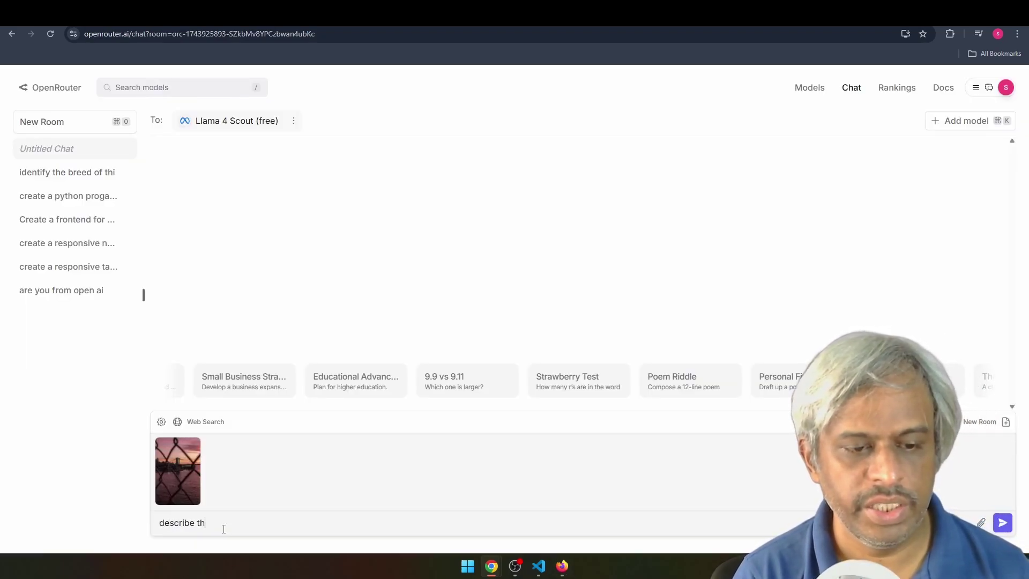
{"action": "type", "text": "e image"}
{"action": "key", "text": "Return"}
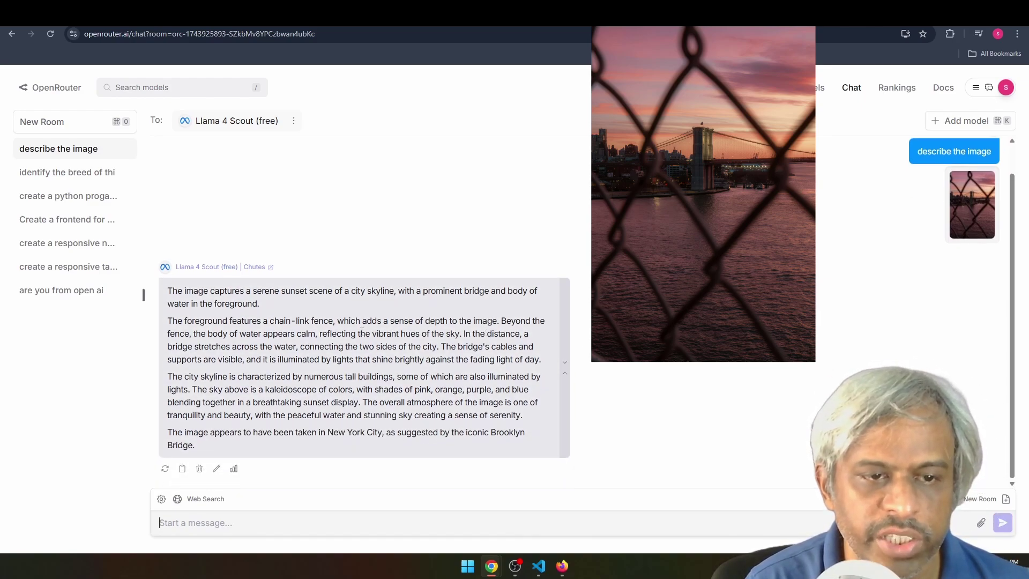
Compare the model's paragraphs about the fence, bridge, skyline and sky with the bridge photo
{"action": "left_click_drag", "start_coordinate": [258, 320], "coordinate": [370, 415]}
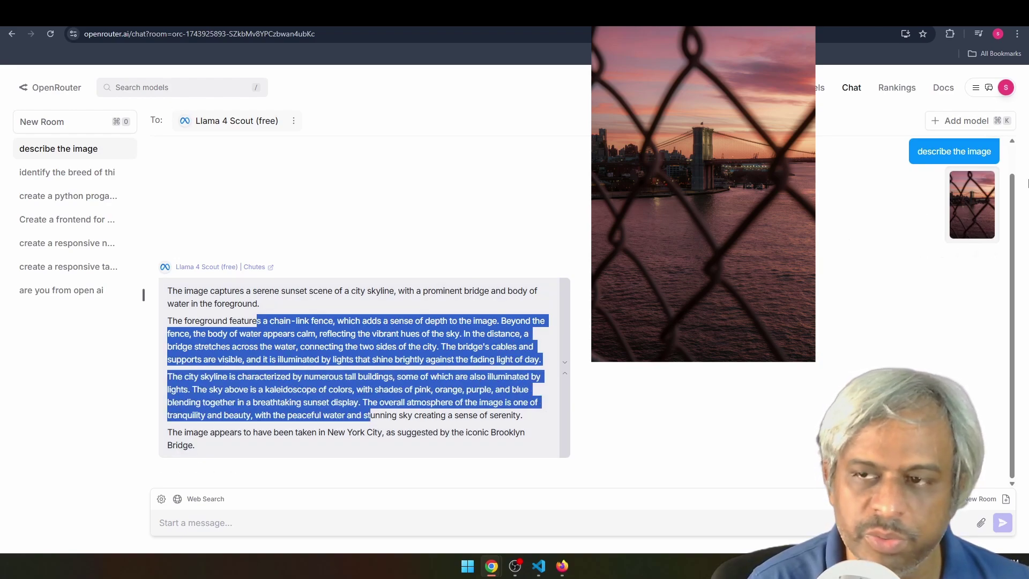
{"action": "left_click", "coordinate": [984, 235]}
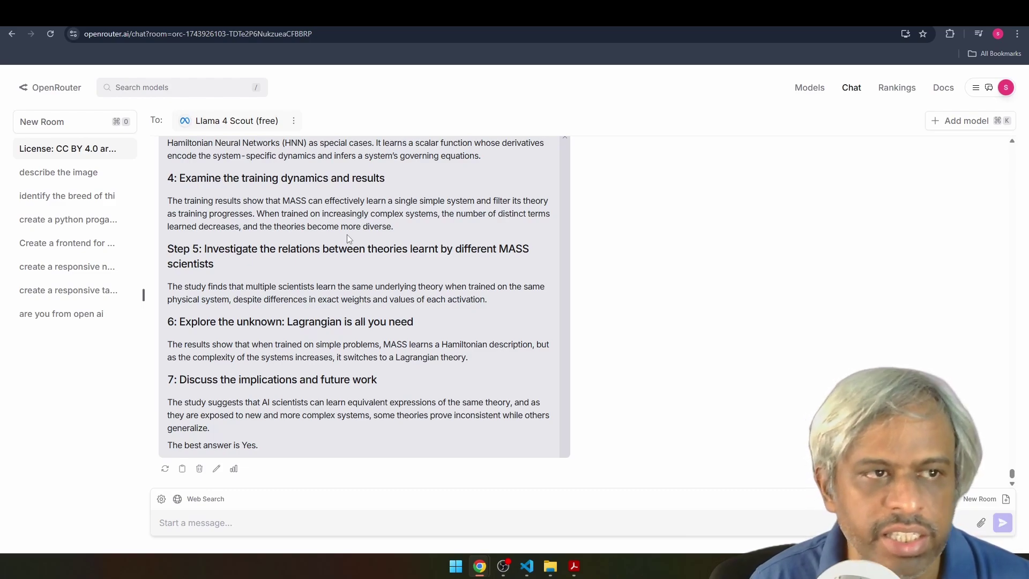
Open the Meta: Llama 4 Scout (free) model page from the OpenRouter home page and show its API sample code
{"action": "left_click", "coordinate": [24, 91]}
{"action": "left_click", "coordinate": [161, 87]}
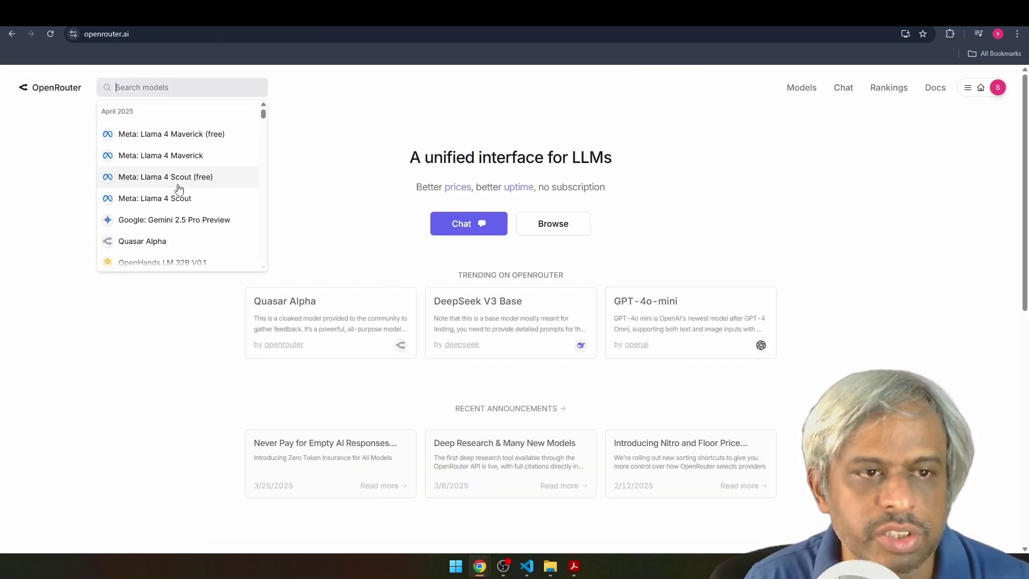
{"action": "left_click", "coordinate": [179, 185]}
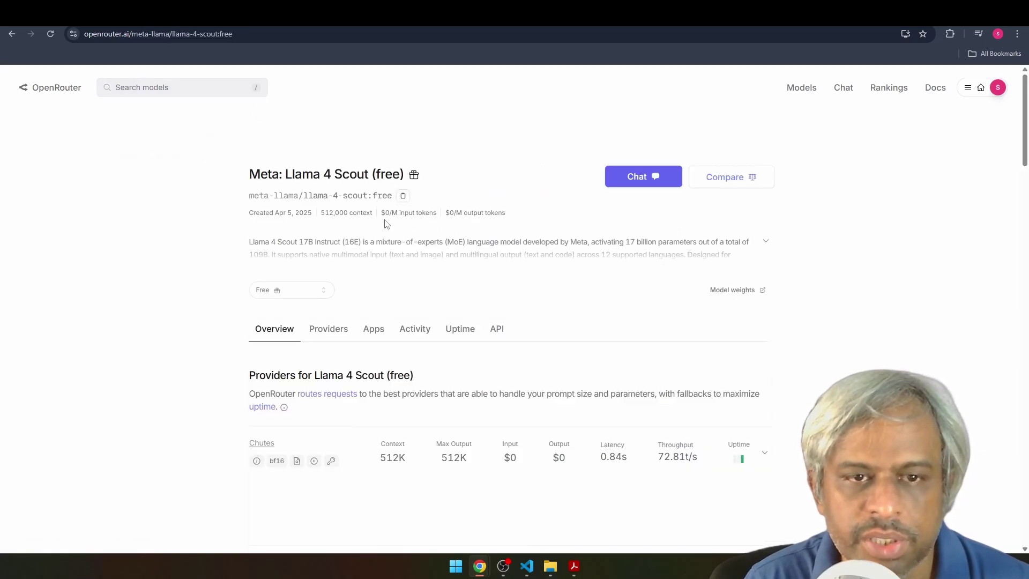
{"action": "left_click", "coordinate": [493, 329]}
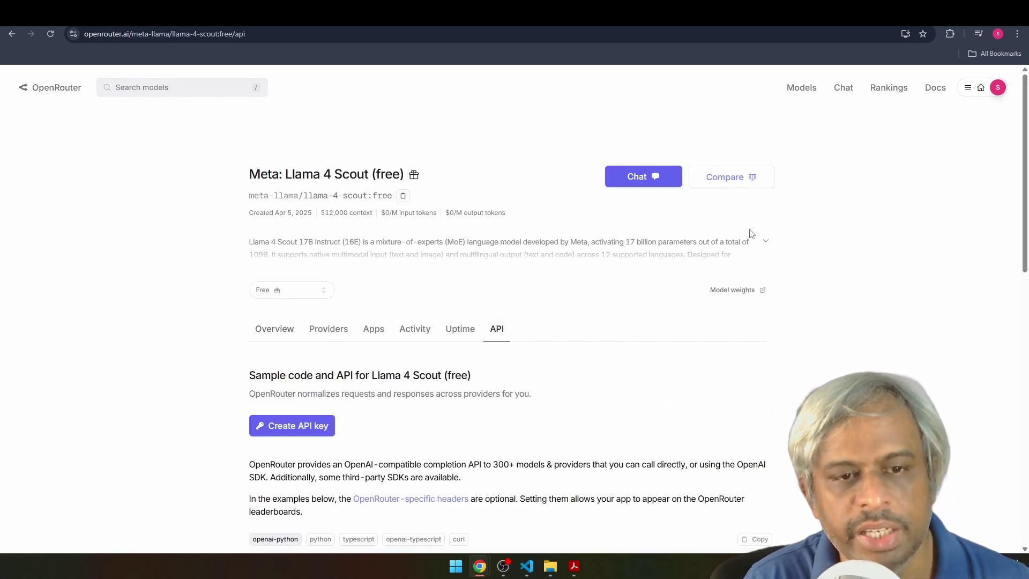
{"action": "mouse_move", "coordinate": [530, 566]}
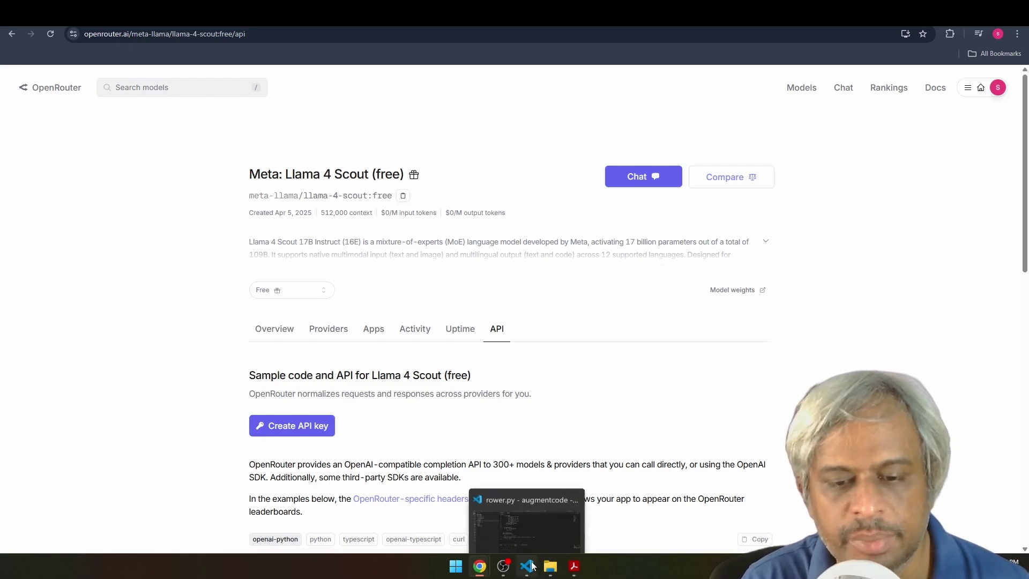